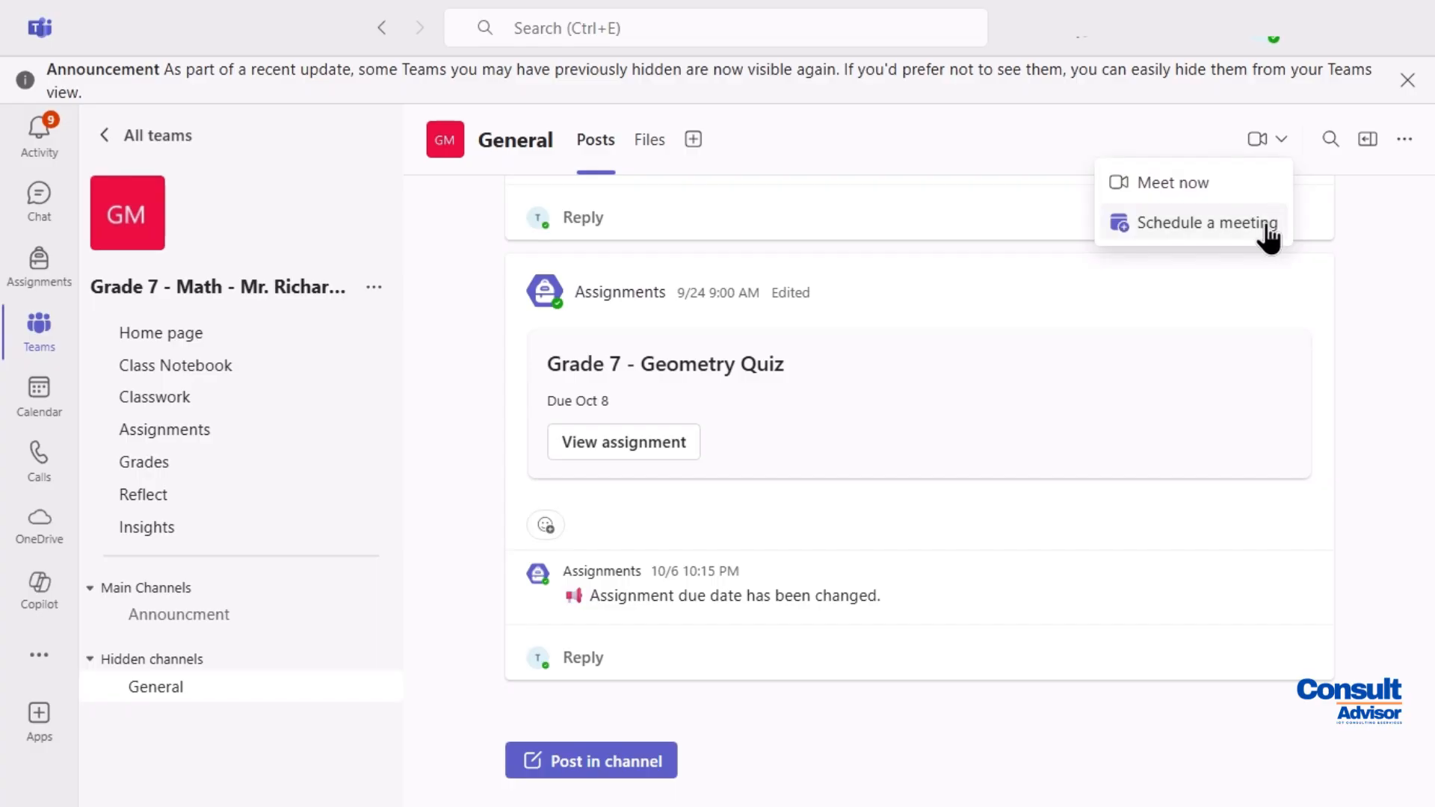
- Schedule a new meeting in the General channel and title it "Math Class - Session 1"
left_click(1200, 224)
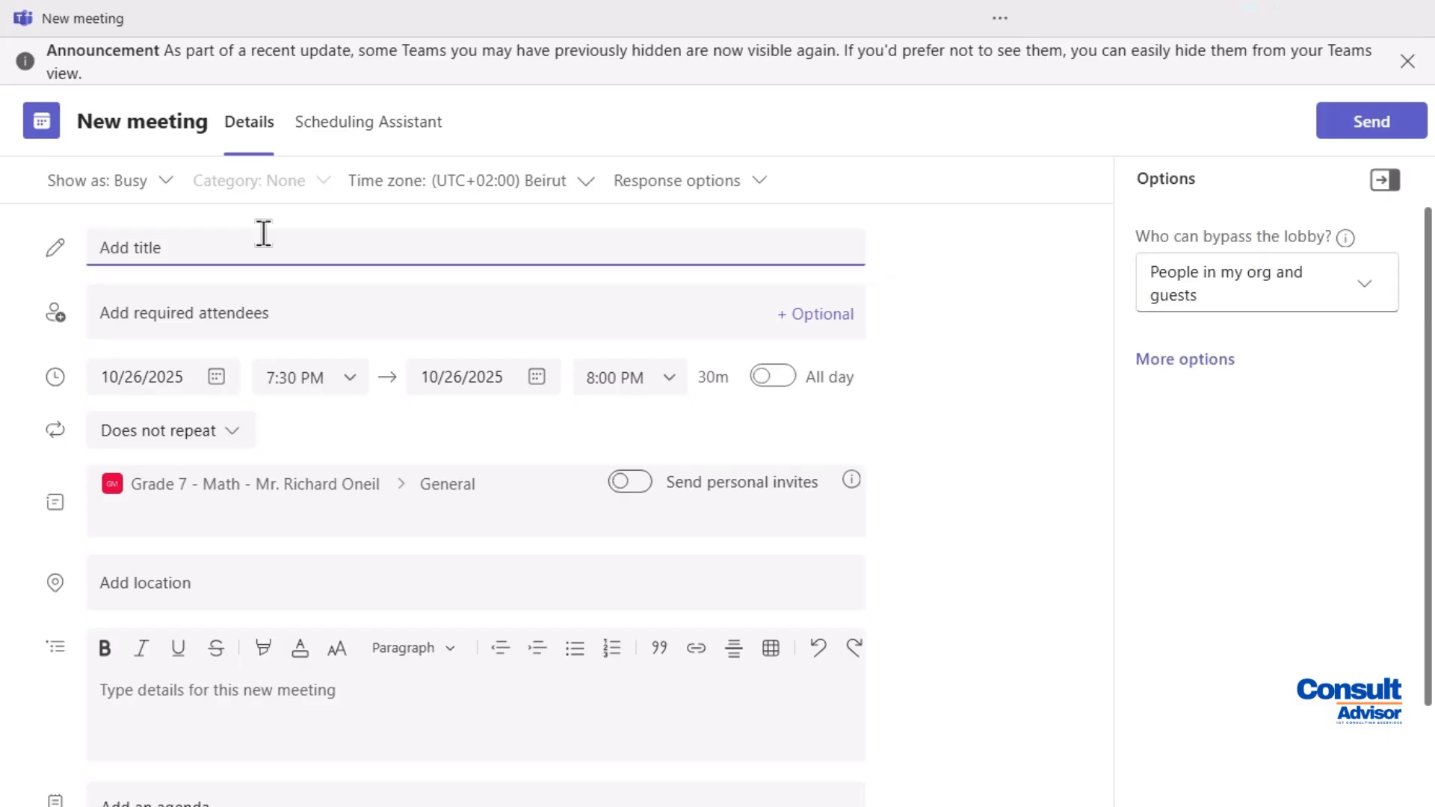
type("Math Class - Session ")
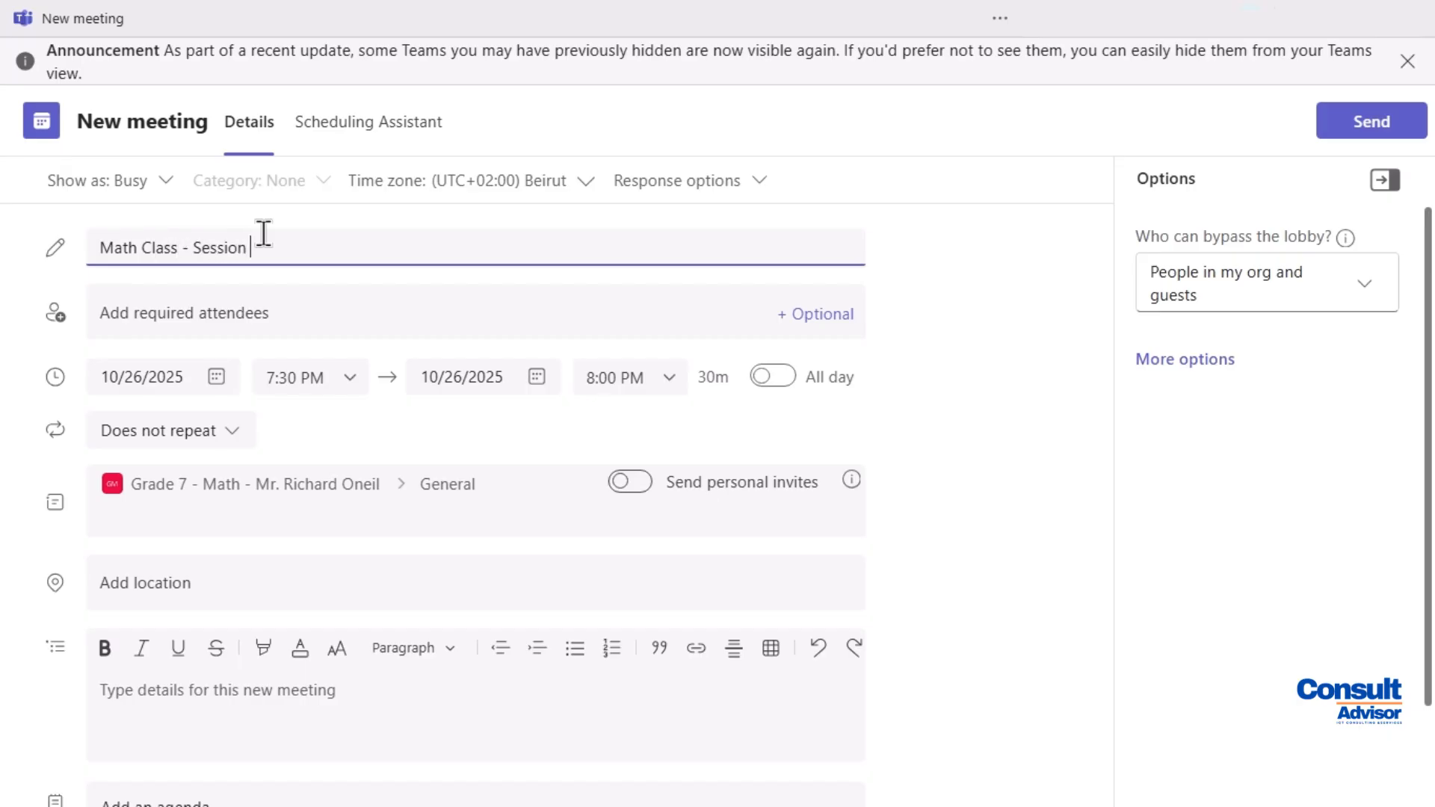
type("1")
left_click(106, 322)
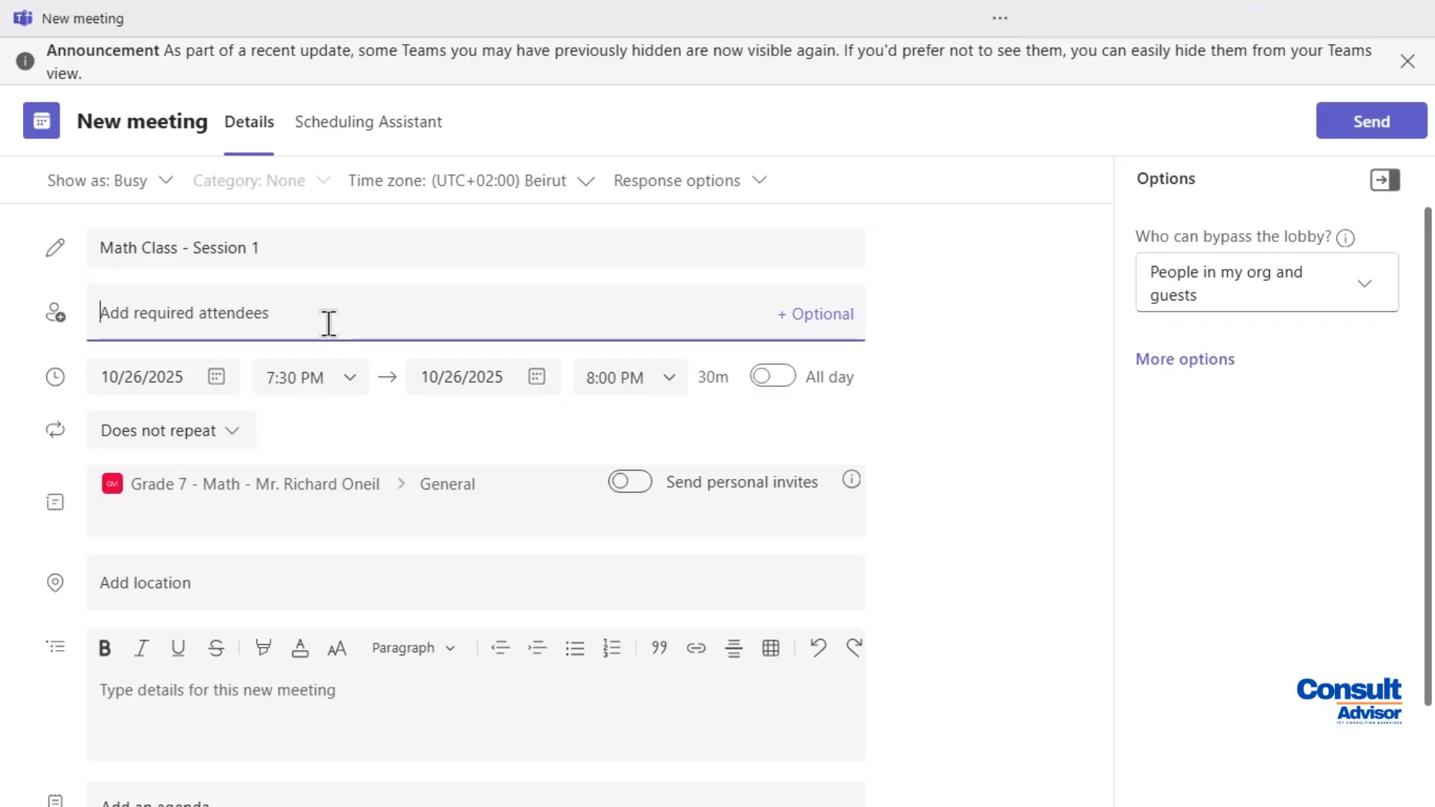
- Set the meeting's date to 10/27/2025 and its start time to 9:00 AM
left_click(216, 378)
left_click(217, 377)
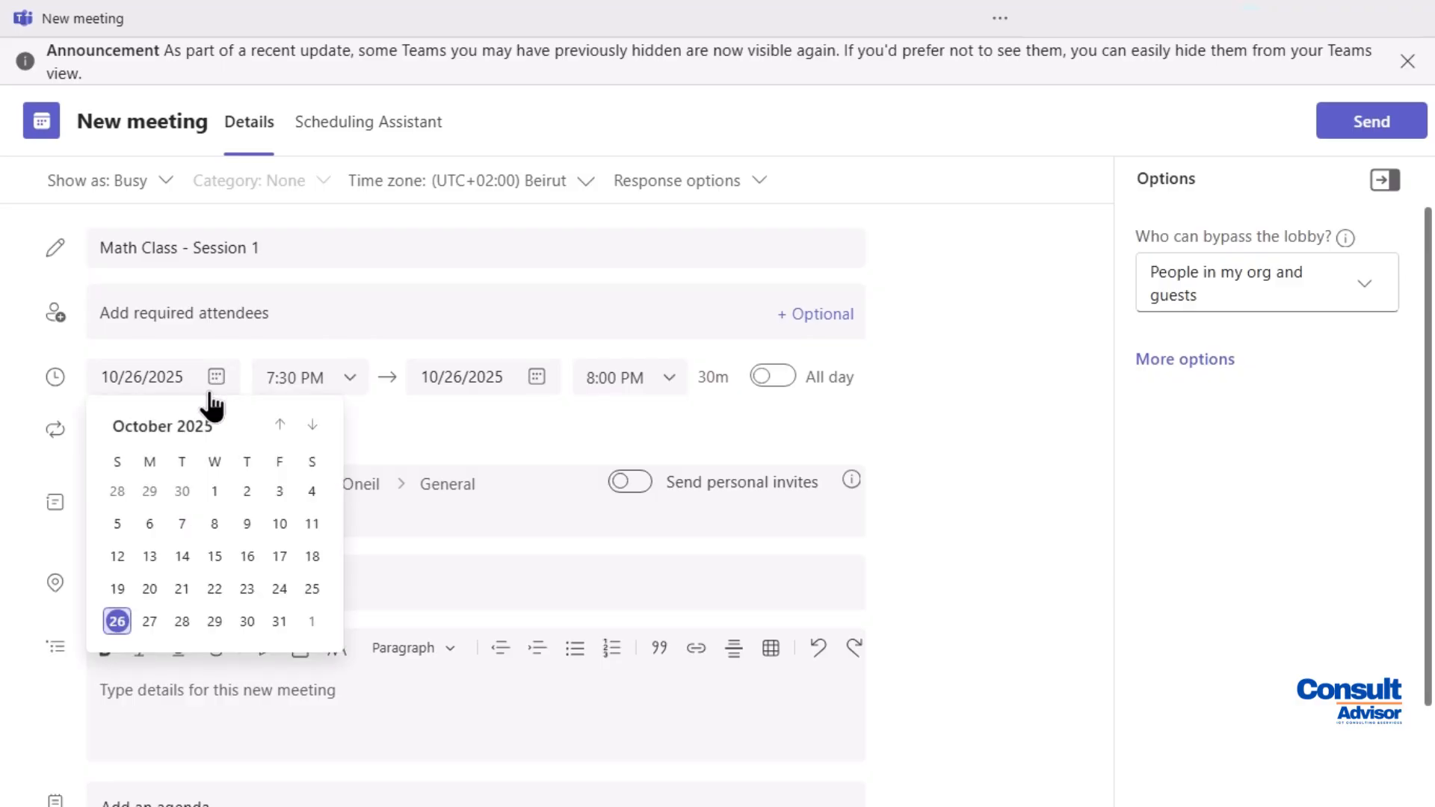
left_click(147, 621)
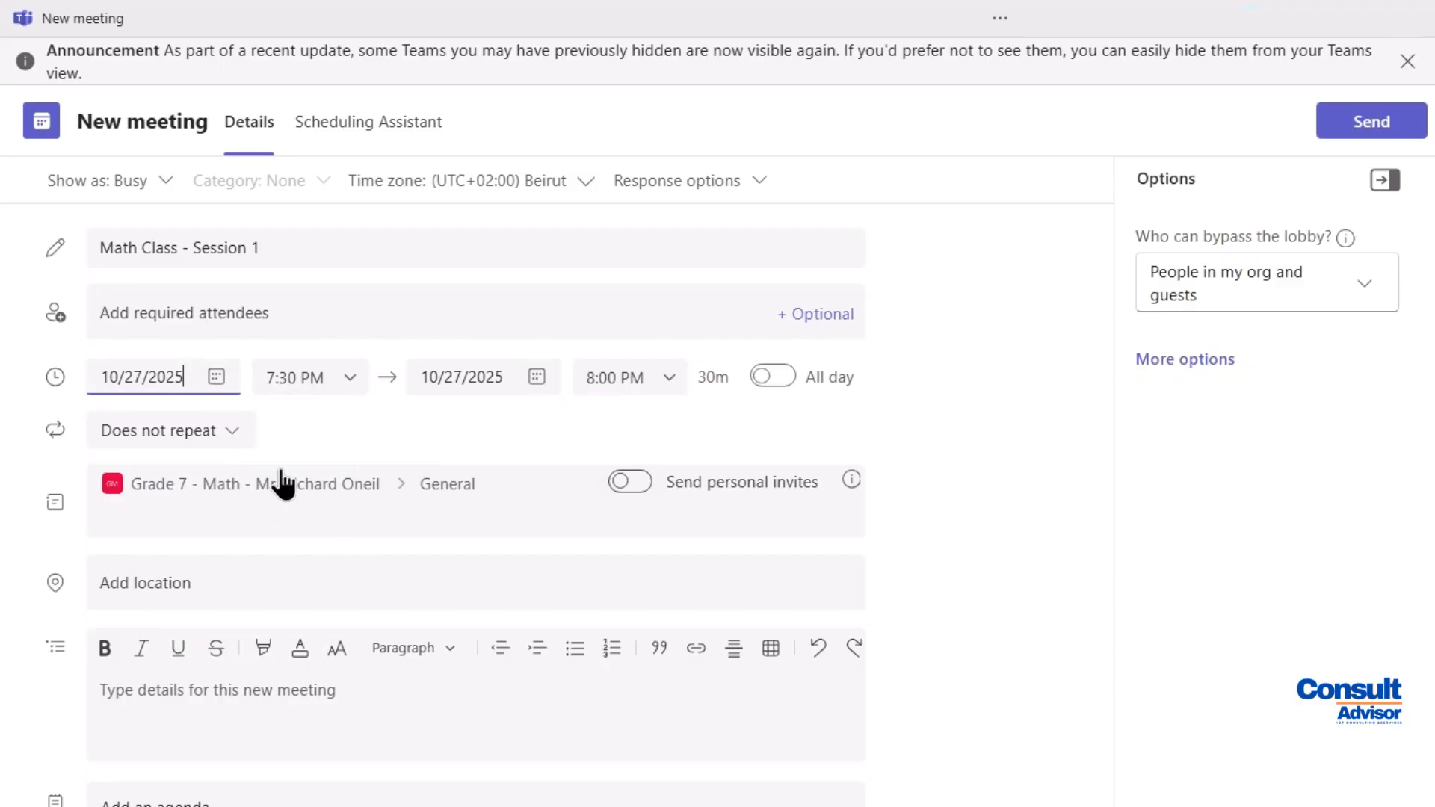
left_click(352, 381)
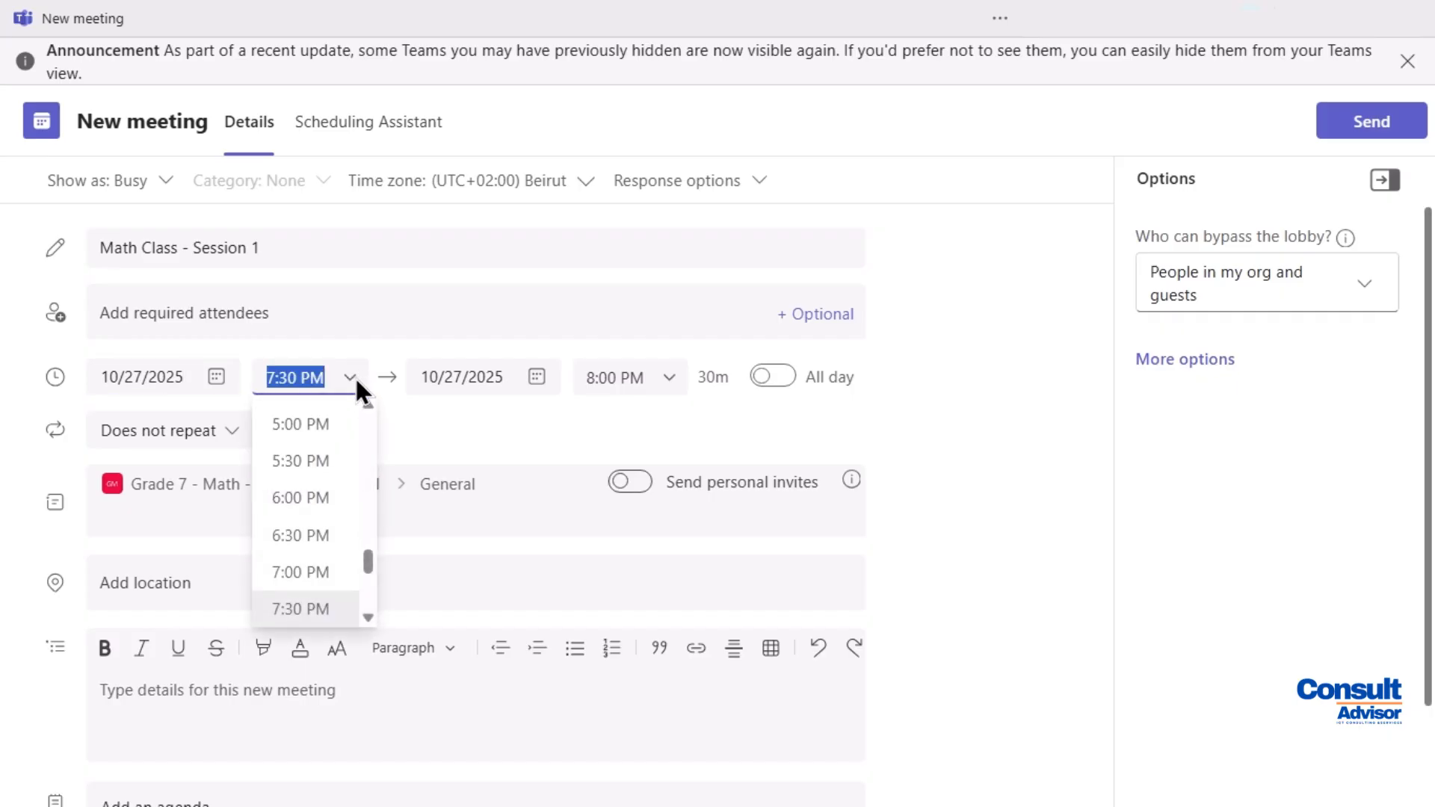
scroll(305, 523, "up", 10)
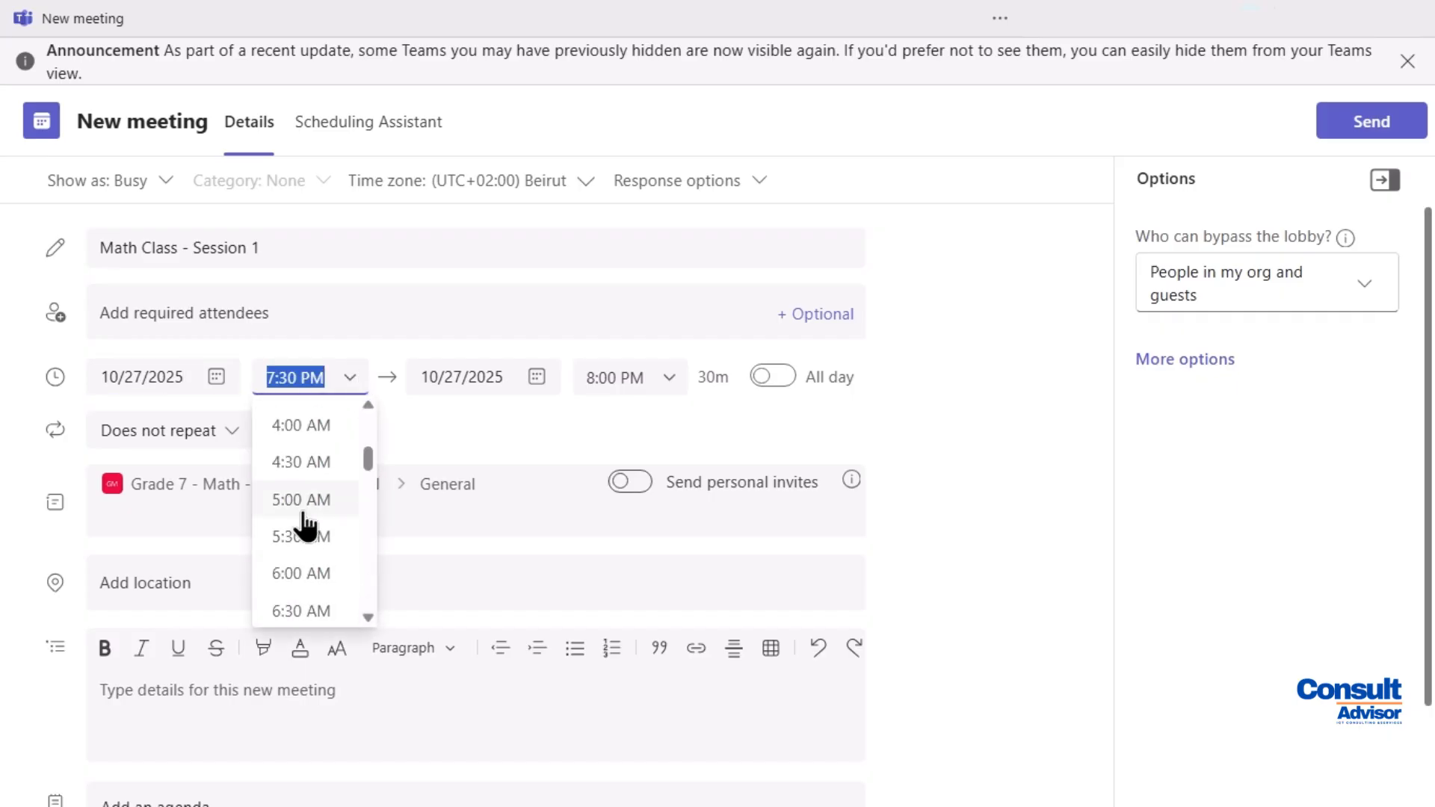
scroll(305, 523, "down", 5)
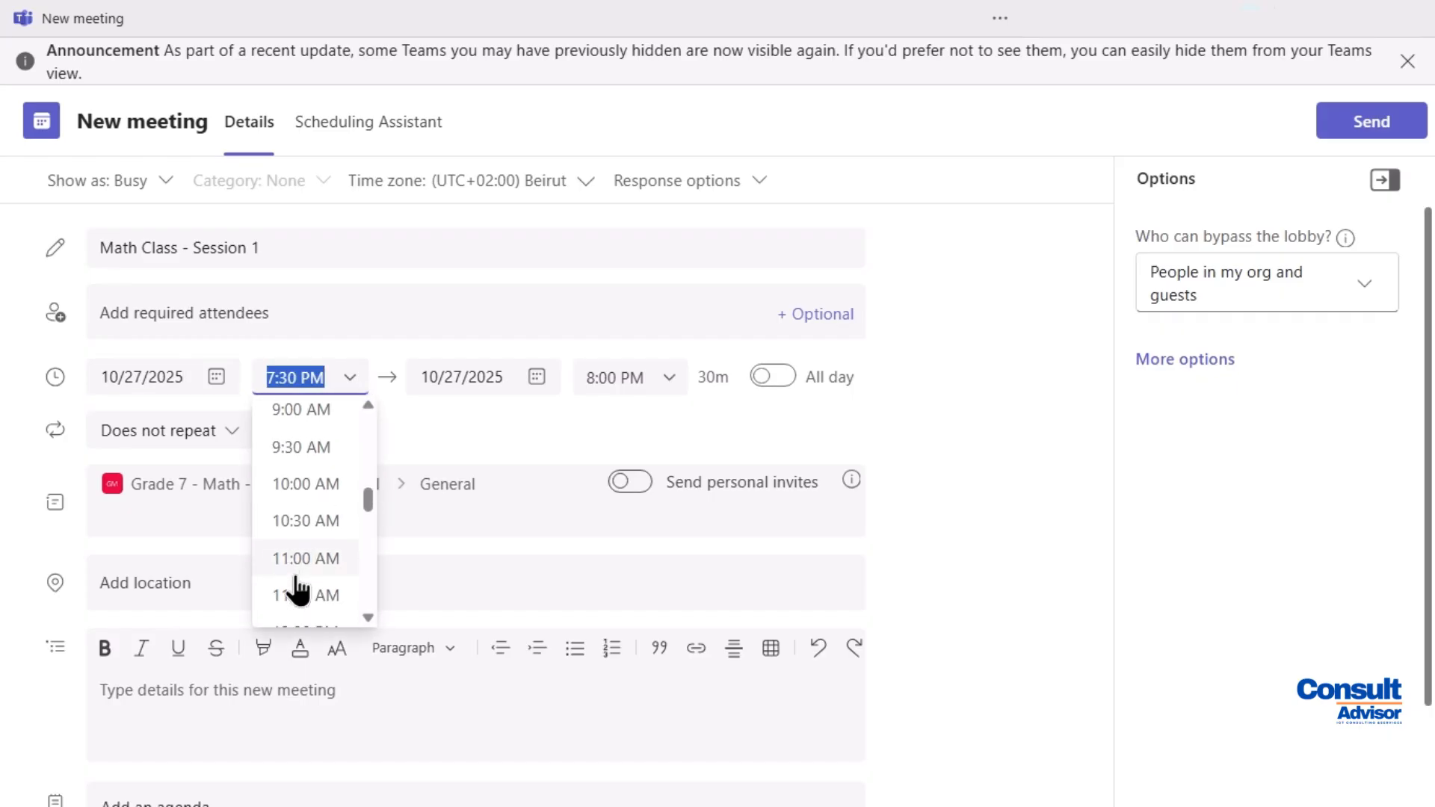
left_click(299, 411)
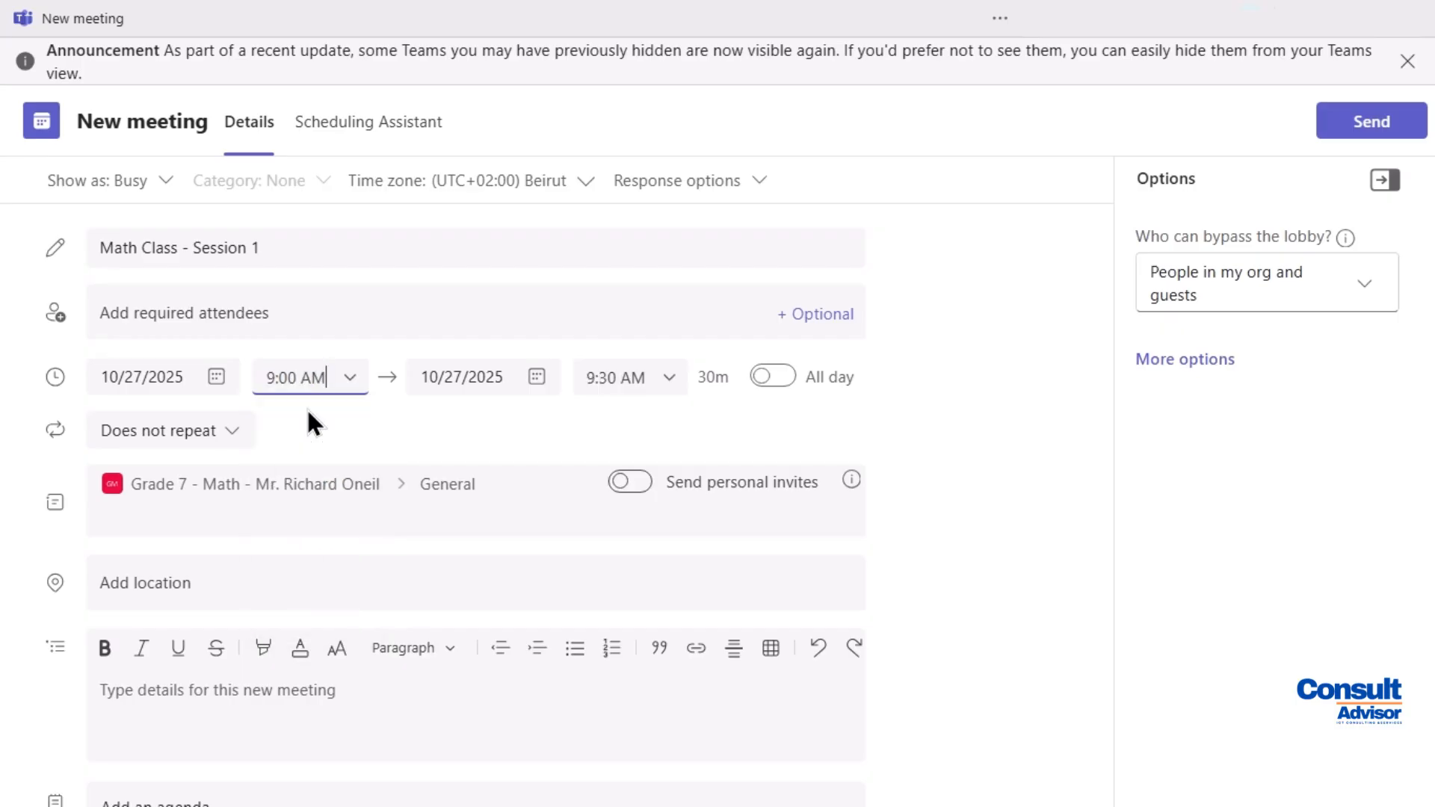
- Set the meeting's end time to the custom value 10:50 AM
left_click(671, 376)
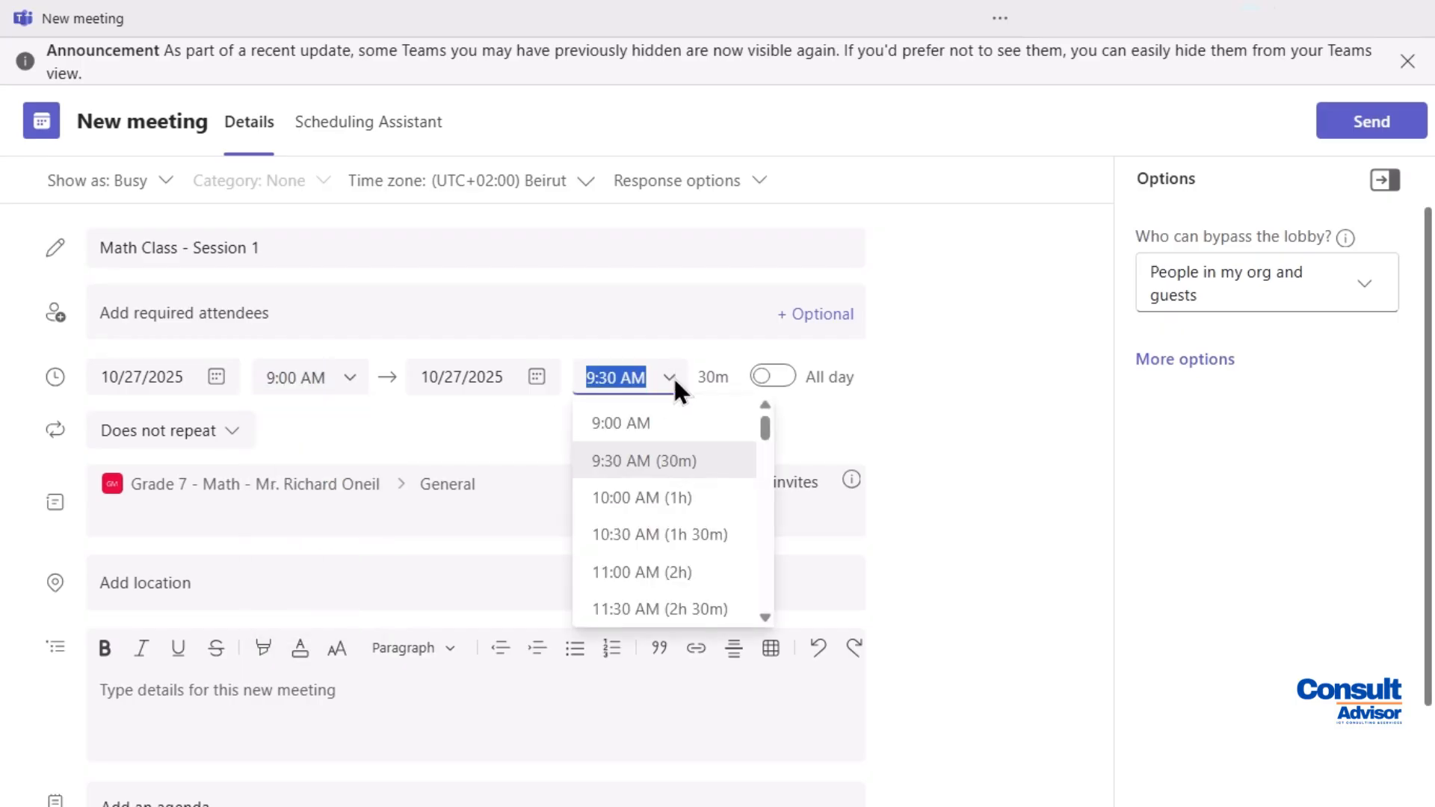
left_click(656, 506)
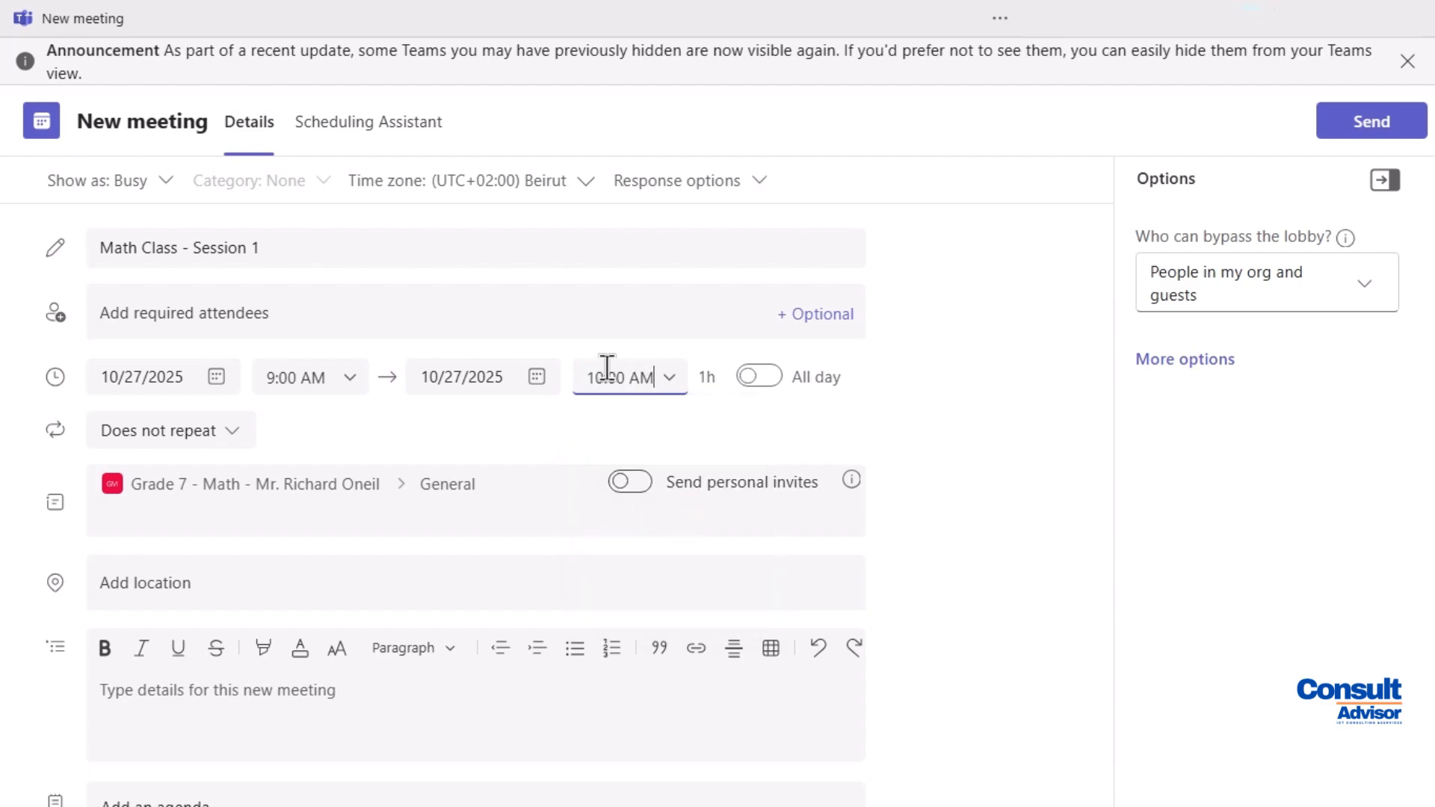
left_click_drag(607, 378, 630, 372)
type("50")
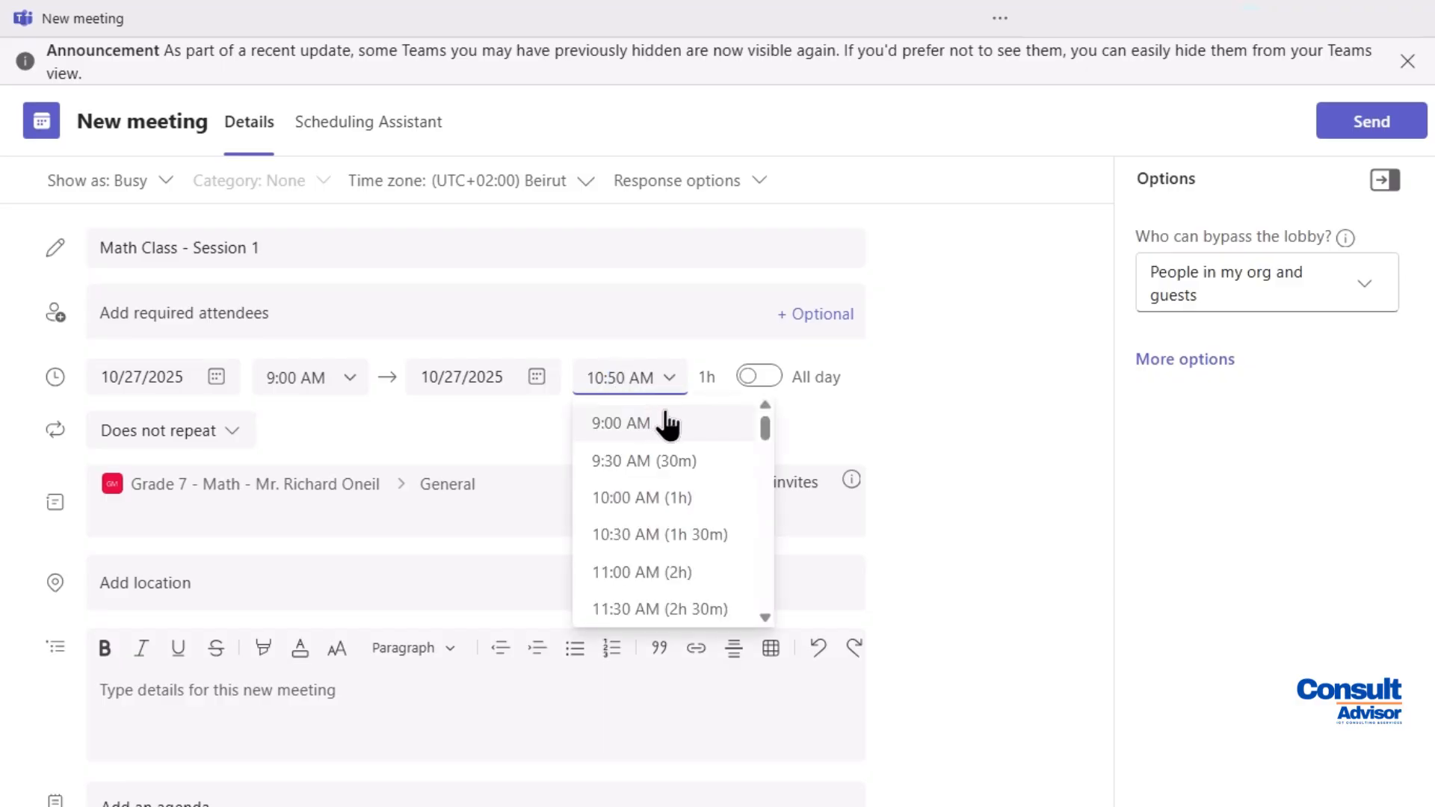
left_click(970, 436)
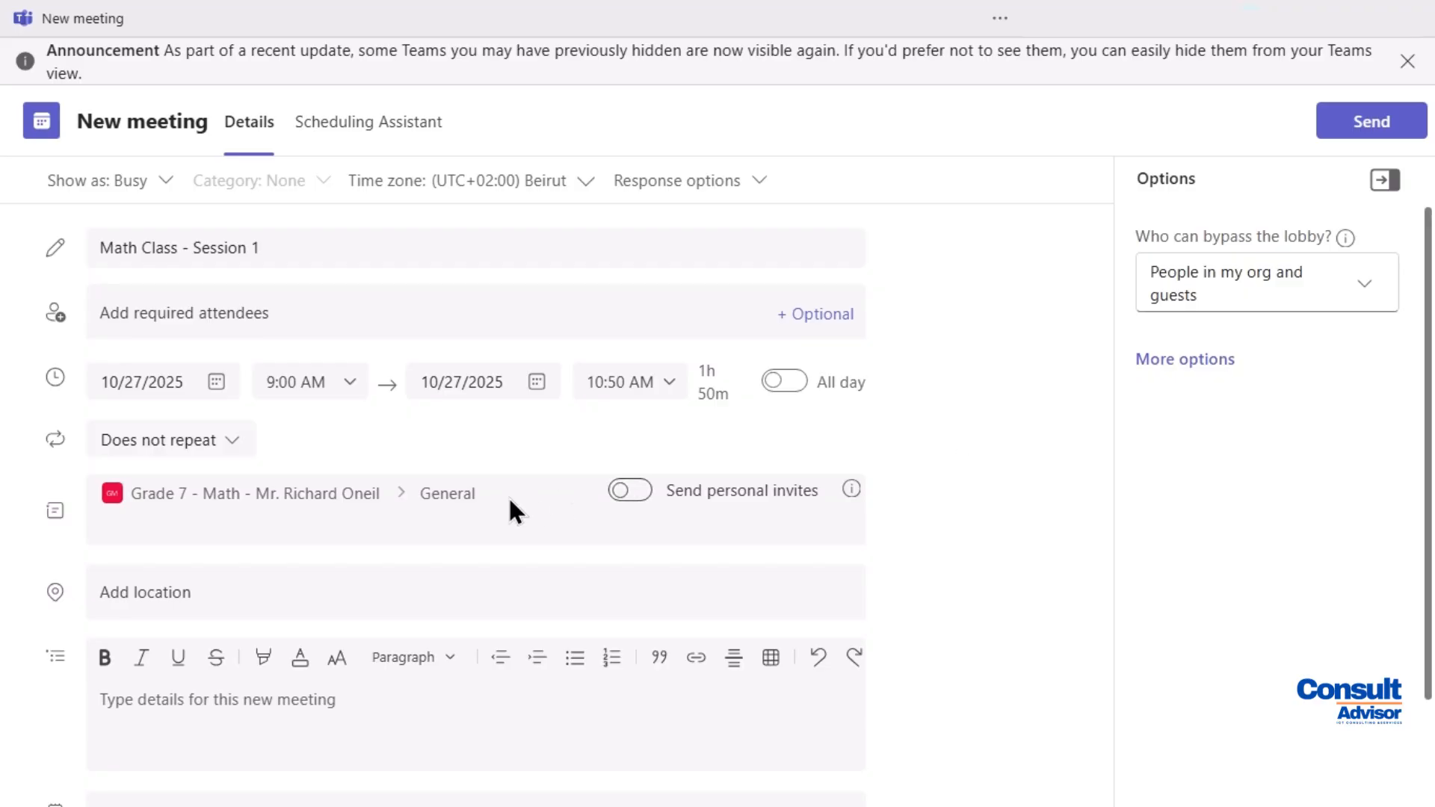
- Make the meeting repeat weekly and add Thursday to Monday as a recurrence day
left_click(239, 455)
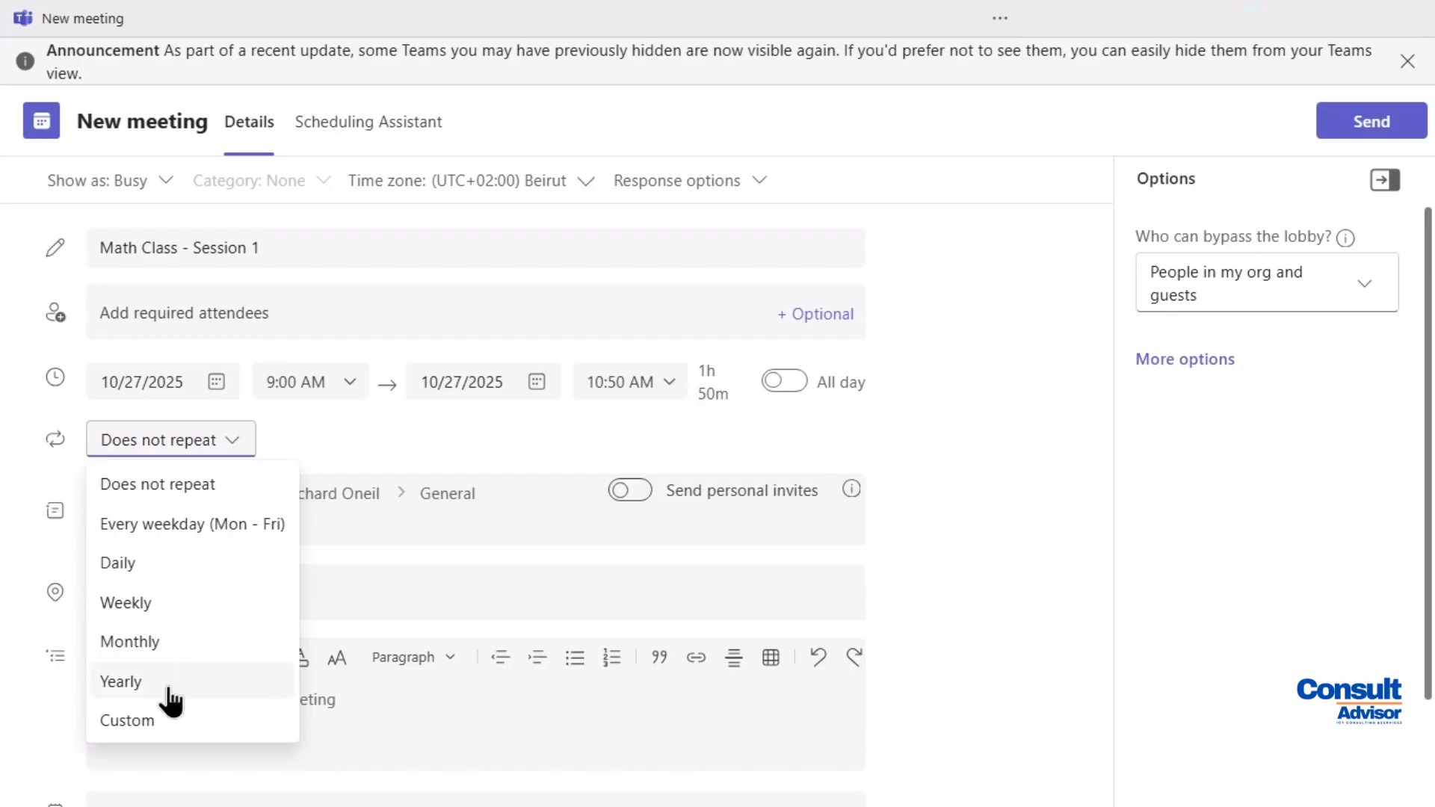
left_click(188, 600)
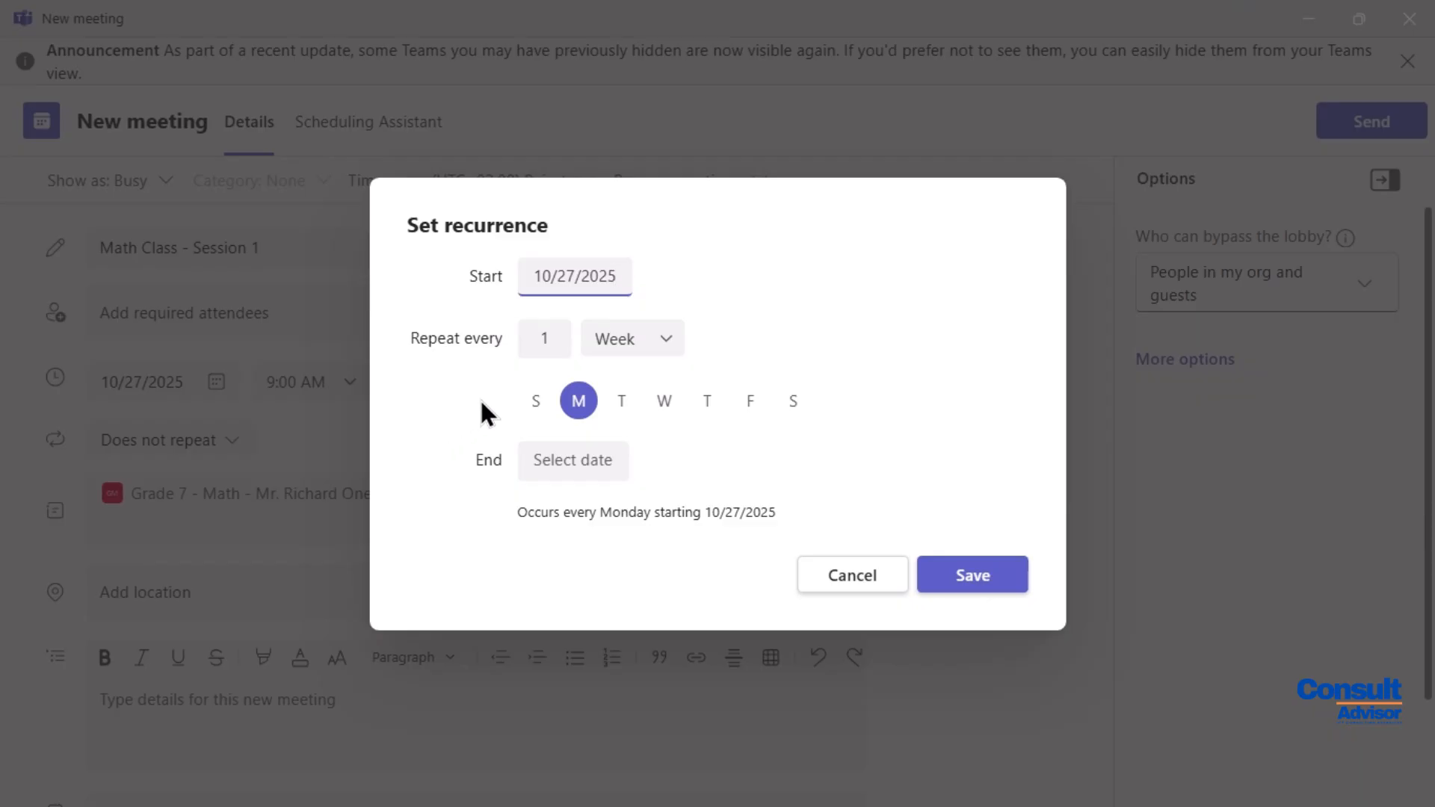
left_click(710, 403)
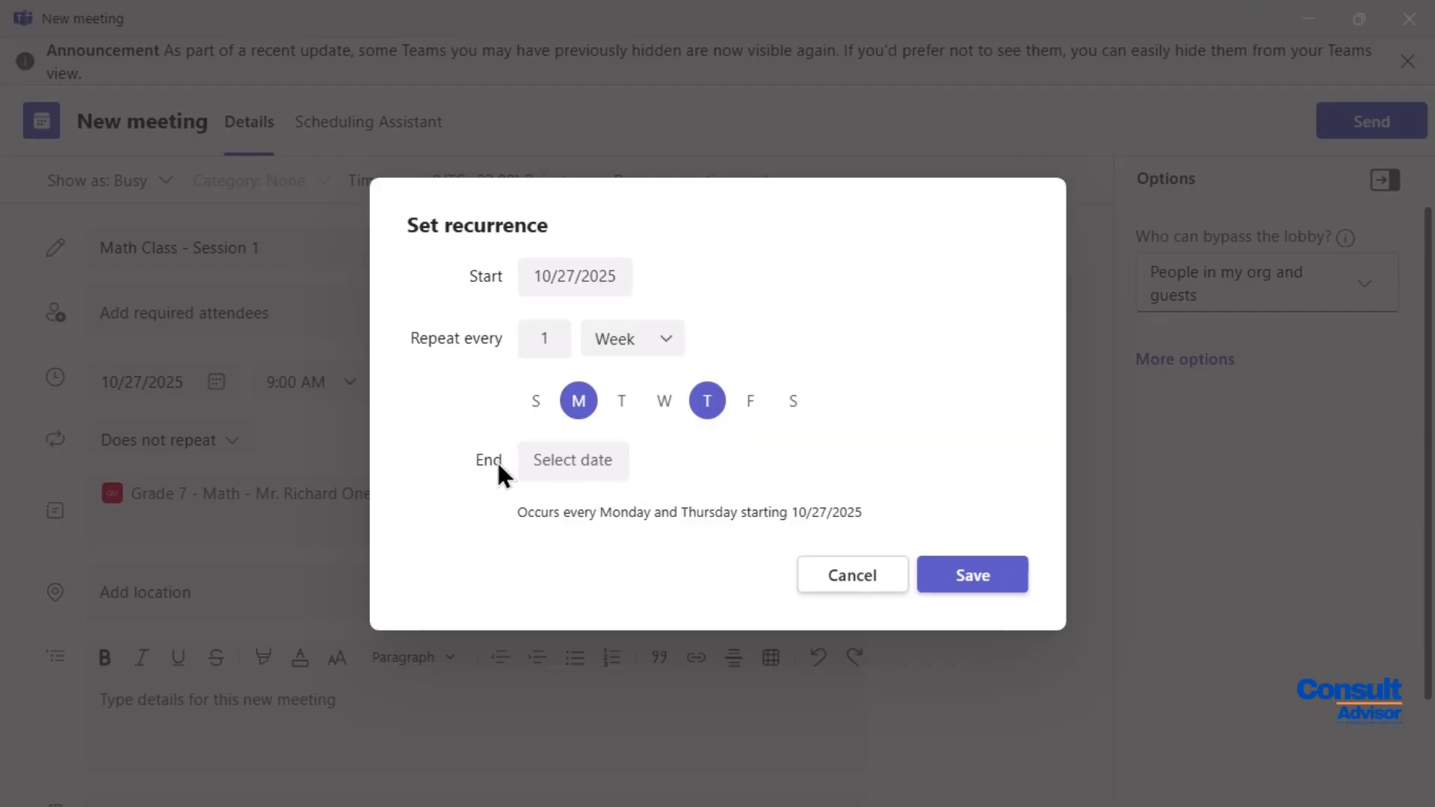
- Set the recurrence end date to 6/25/2026 and save the recurrence
left_click(570, 457)
left_click(570, 458)
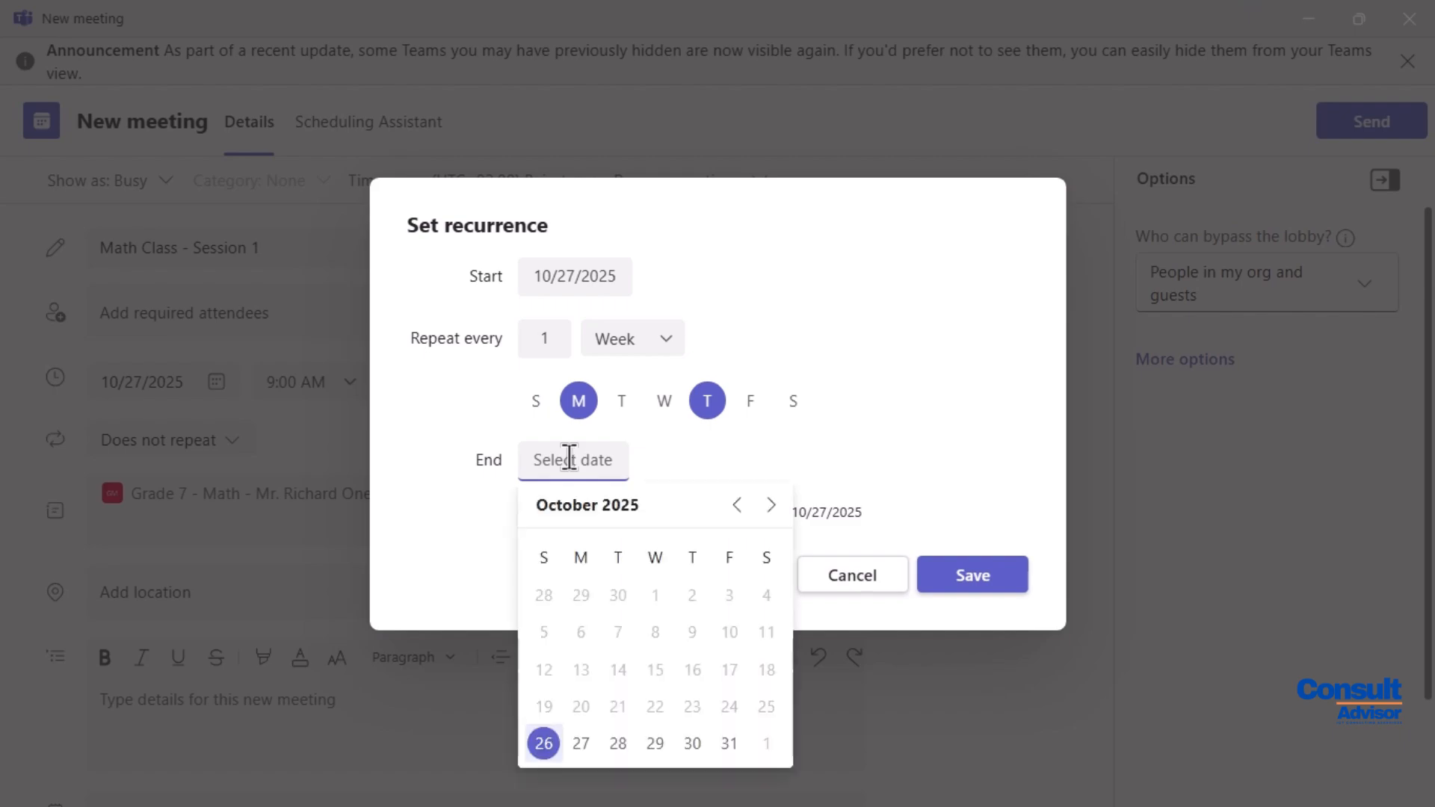
left_click(770, 505)
left_click(770, 505)
left_click(770, 505)
left_click(770, 505)
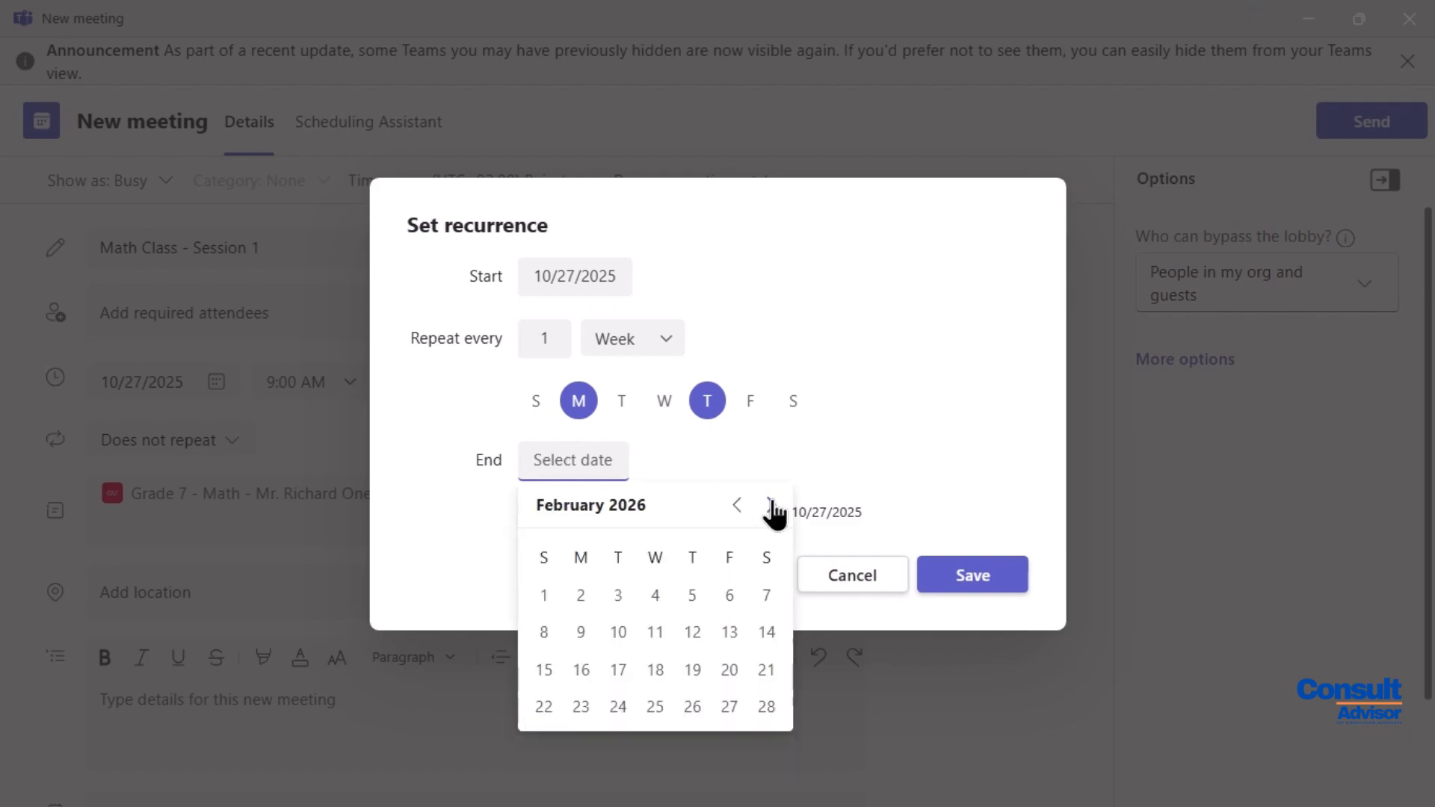
left_click(770, 505)
left_click(770, 505)
left_click(771, 505)
left_click(771, 505)
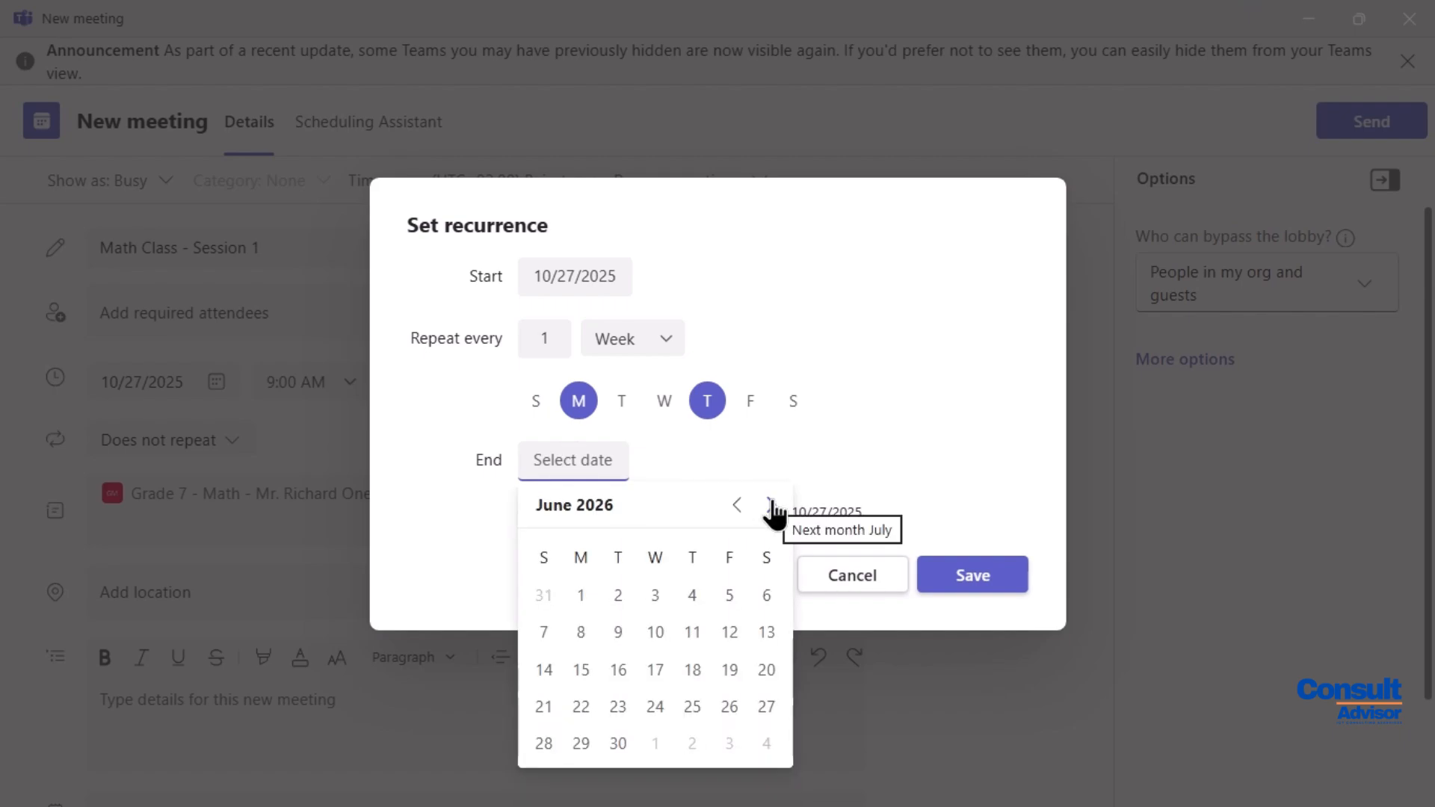
left_click(692, 707)
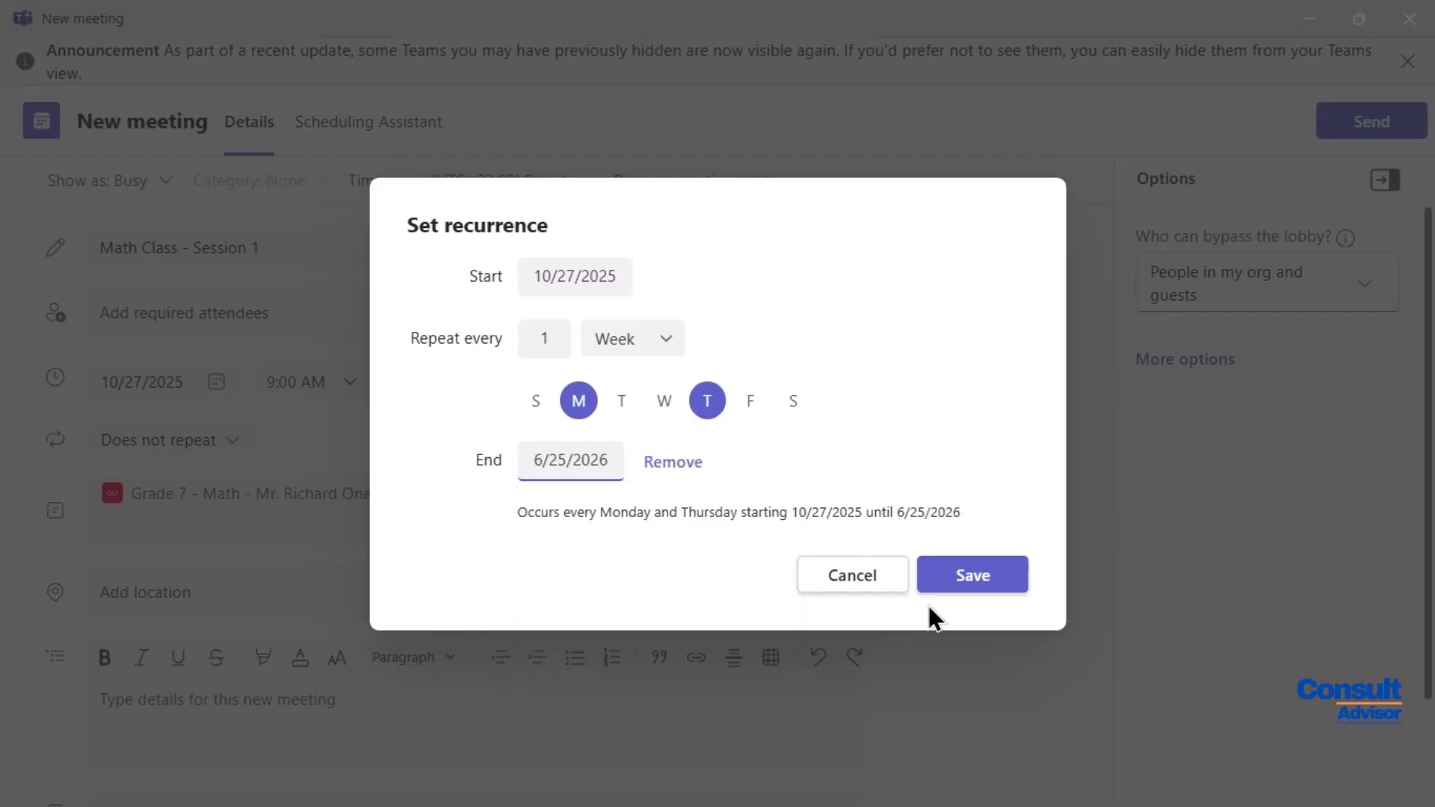
left_click(970, 580)
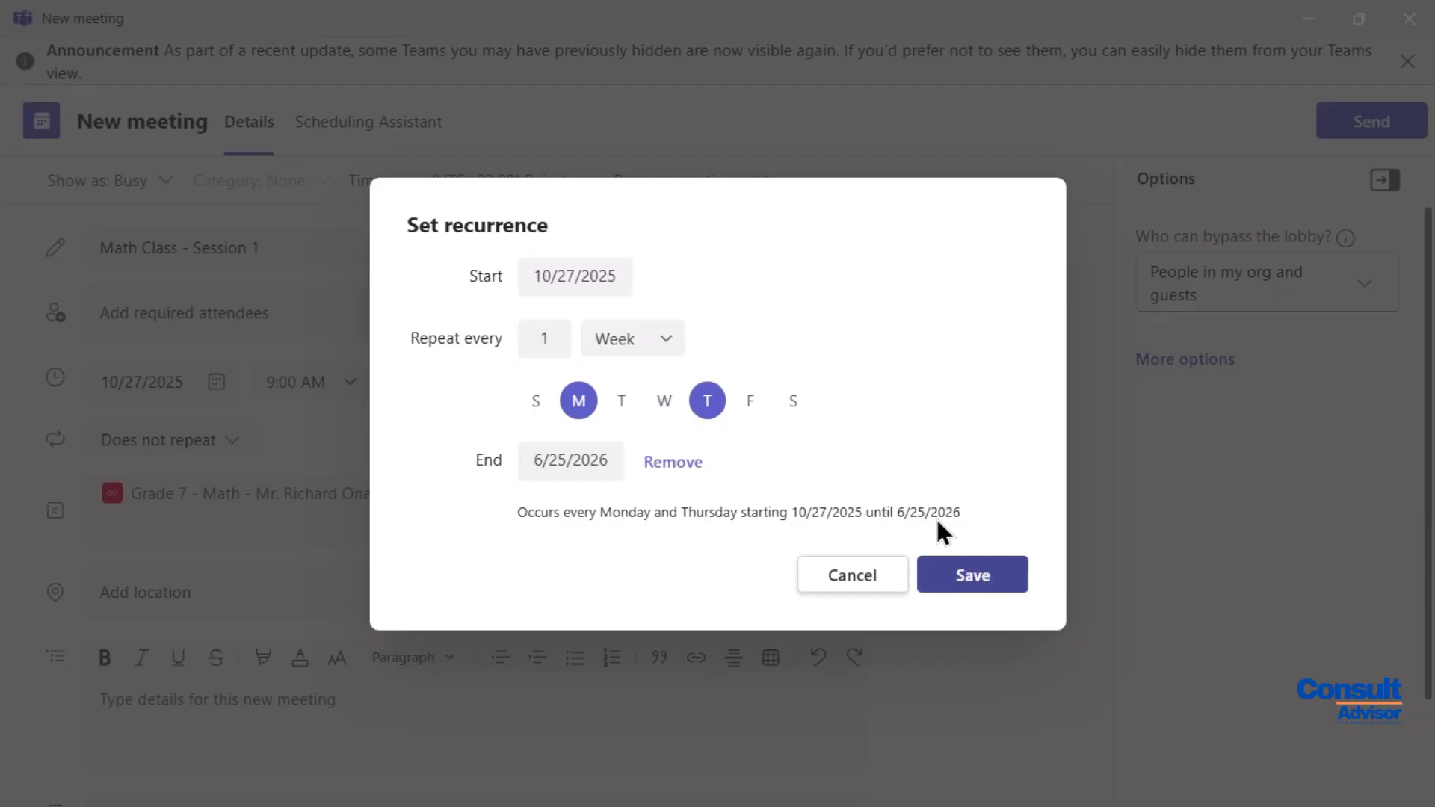
left_click(970, 577)
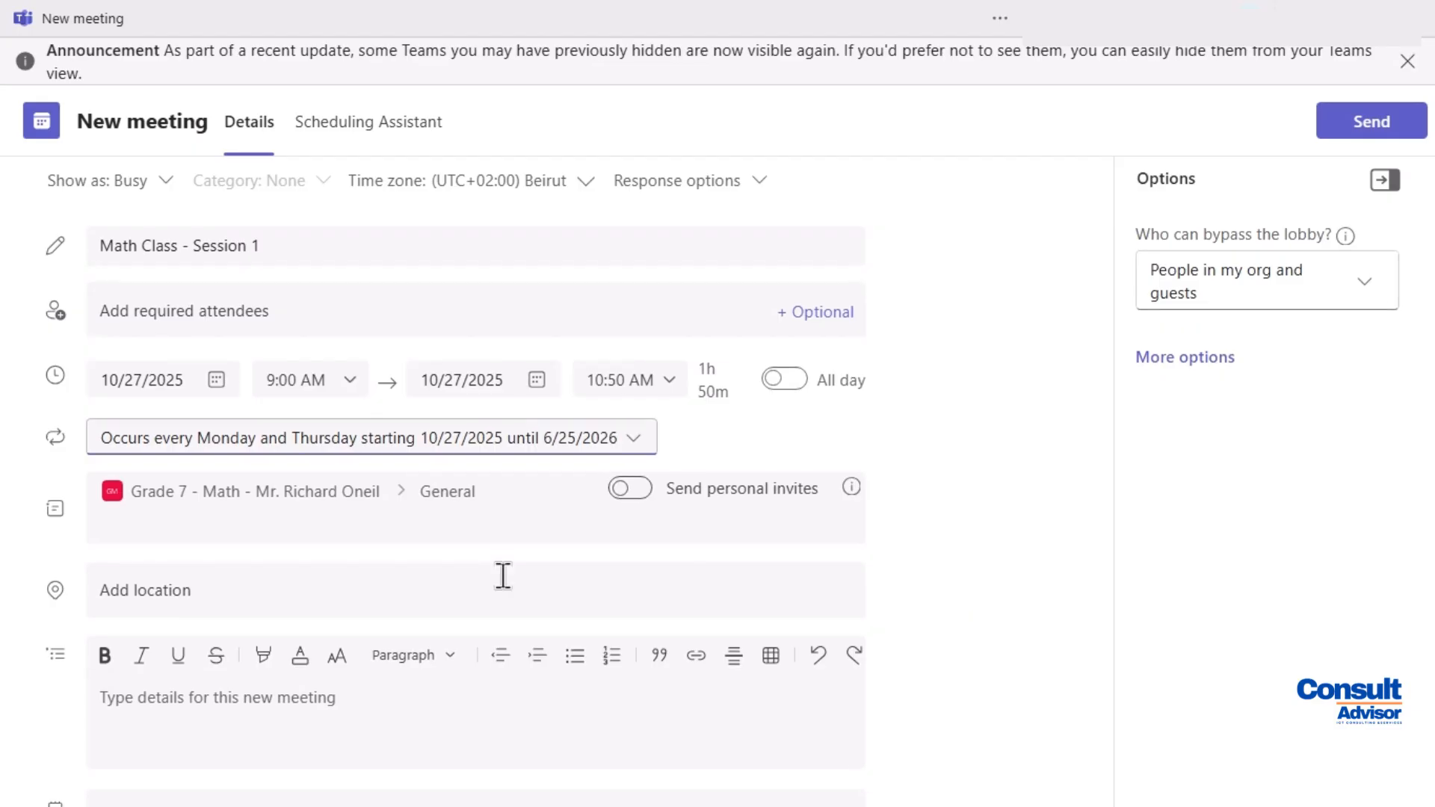
- Review the remaining meeting detail fields and the available response options
scroll(503, 575, "down", 2)
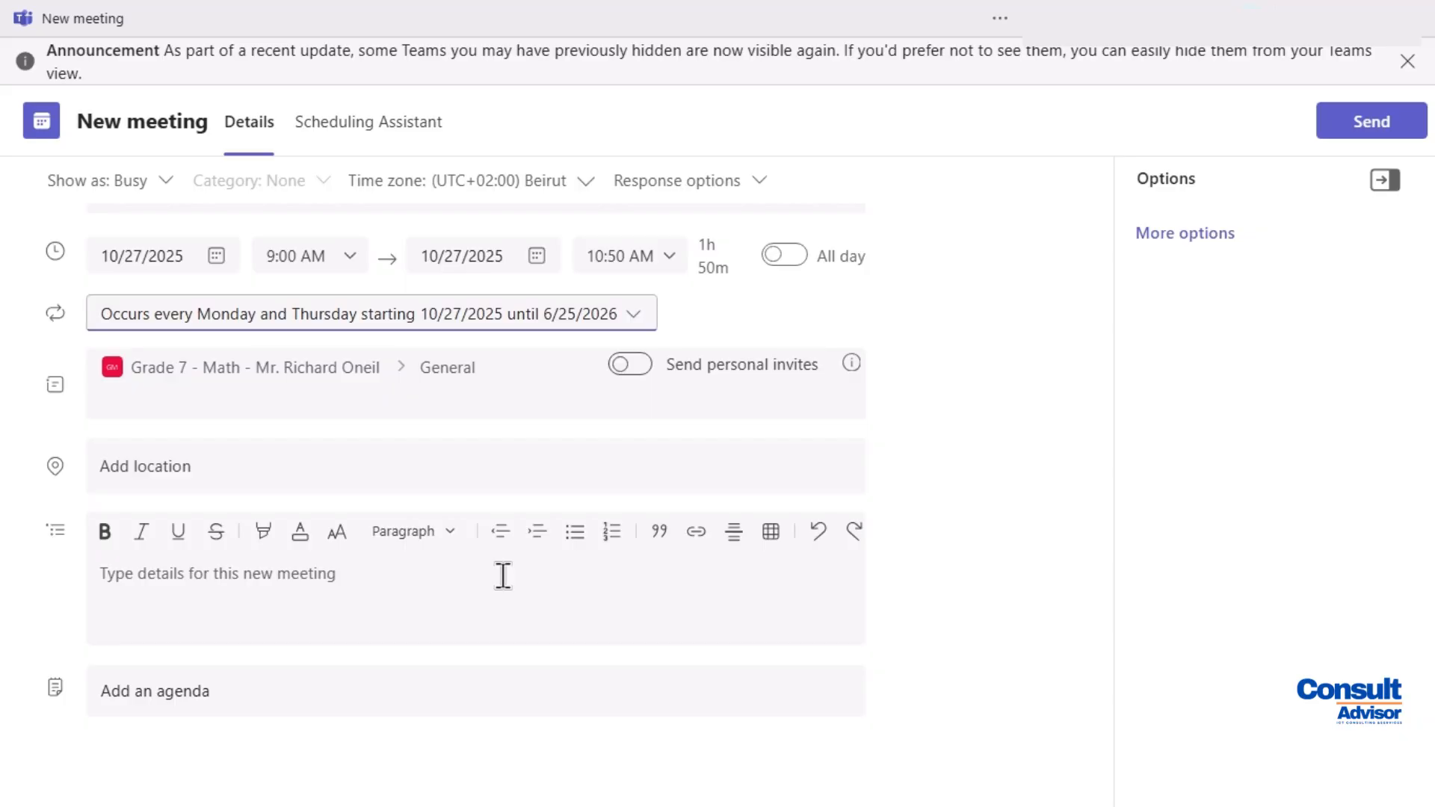
scroll(503, 575, "up", 2)
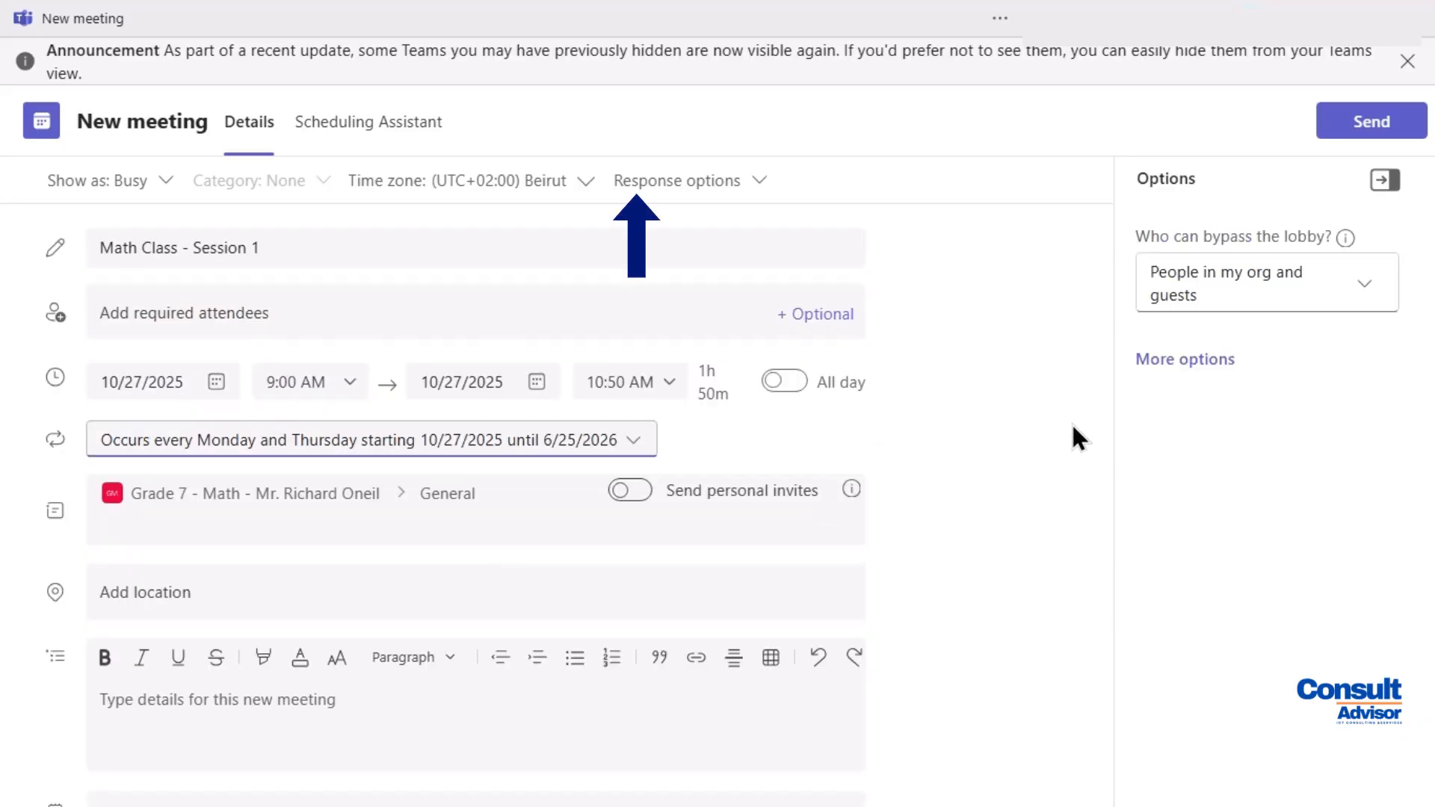
left_click(761, 183)
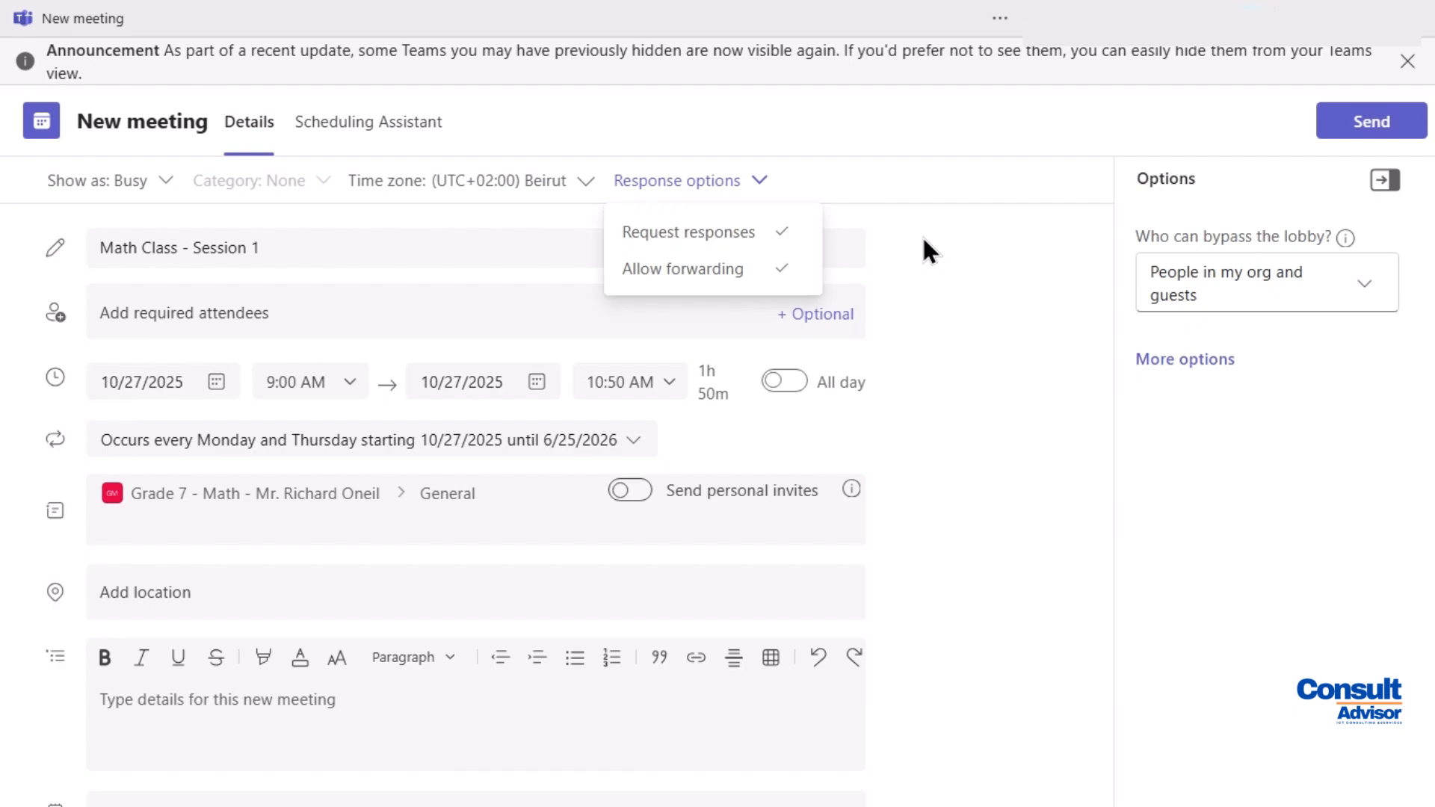
left_click(924, 239)
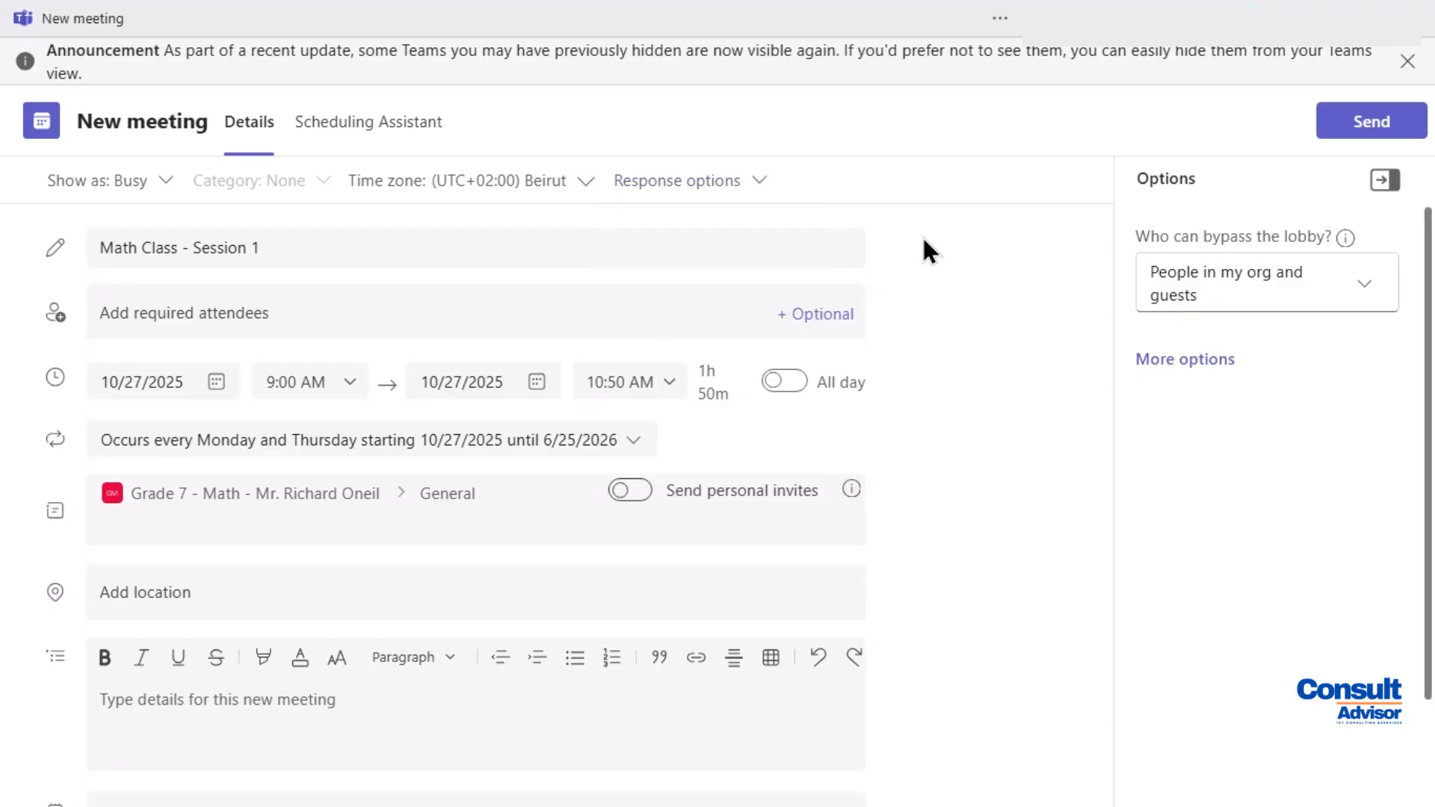
- Choose People in my org and guests for bypassing the lobby, and send the meeting
left_click(1379, 292)
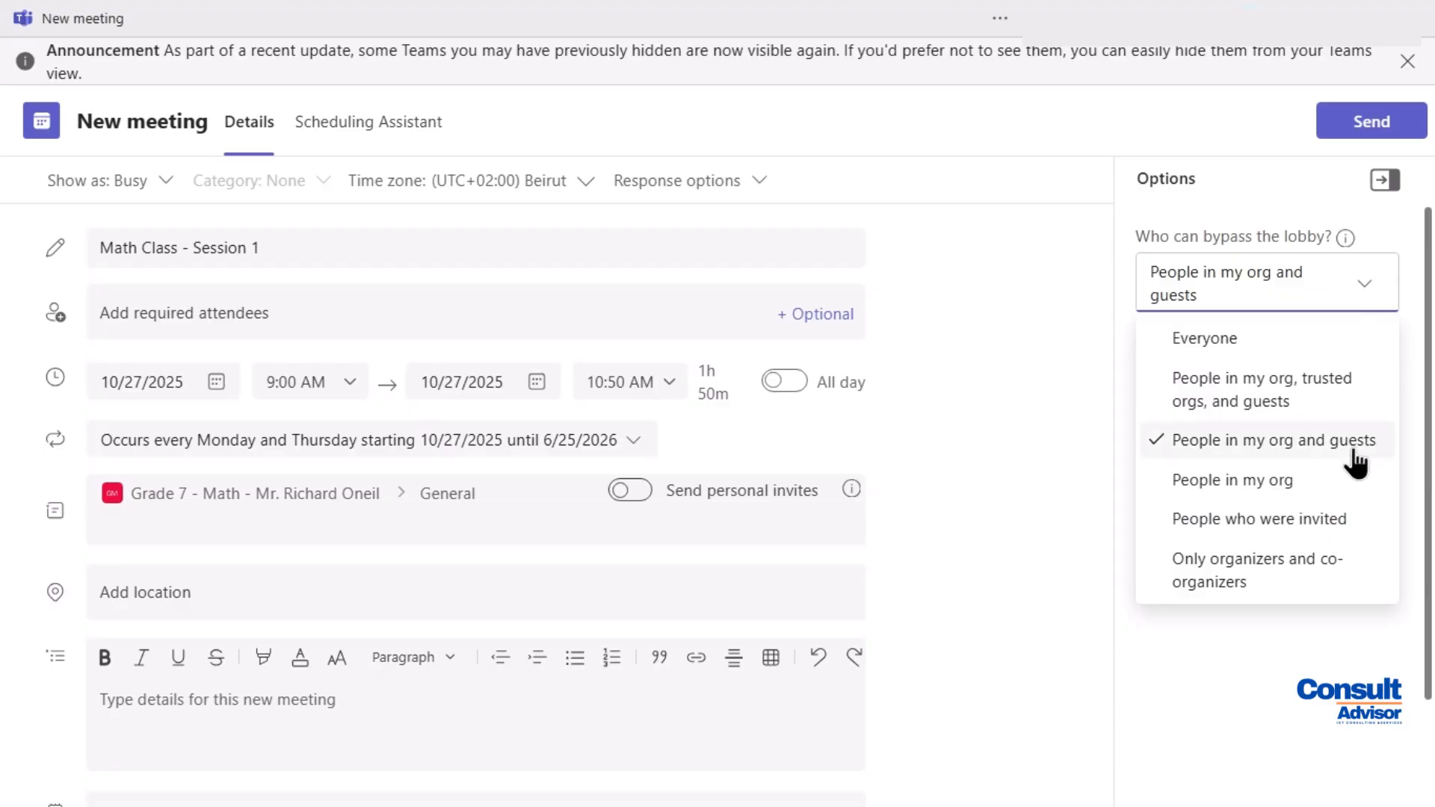
left_click(1300, 452)
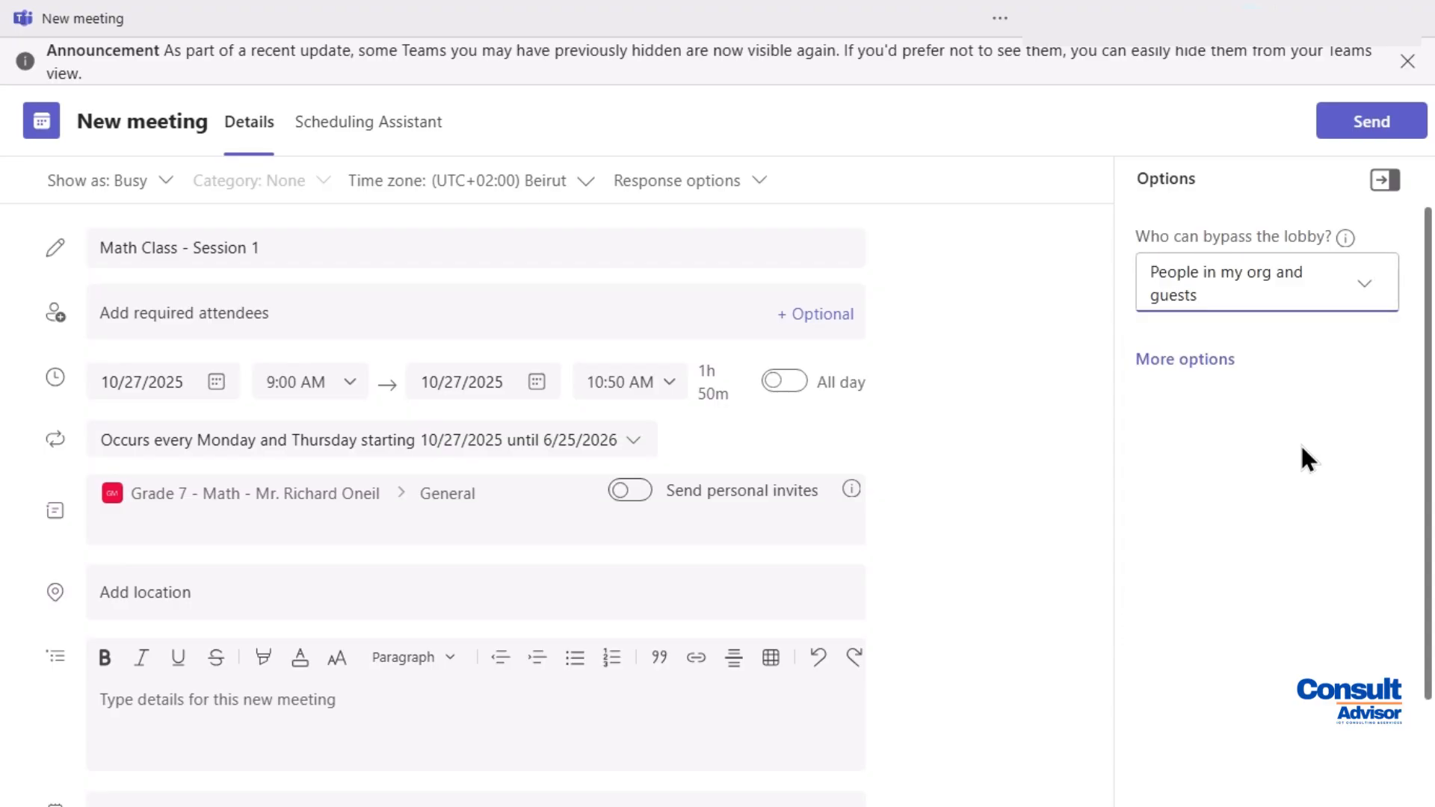
left_click(1357, 124)
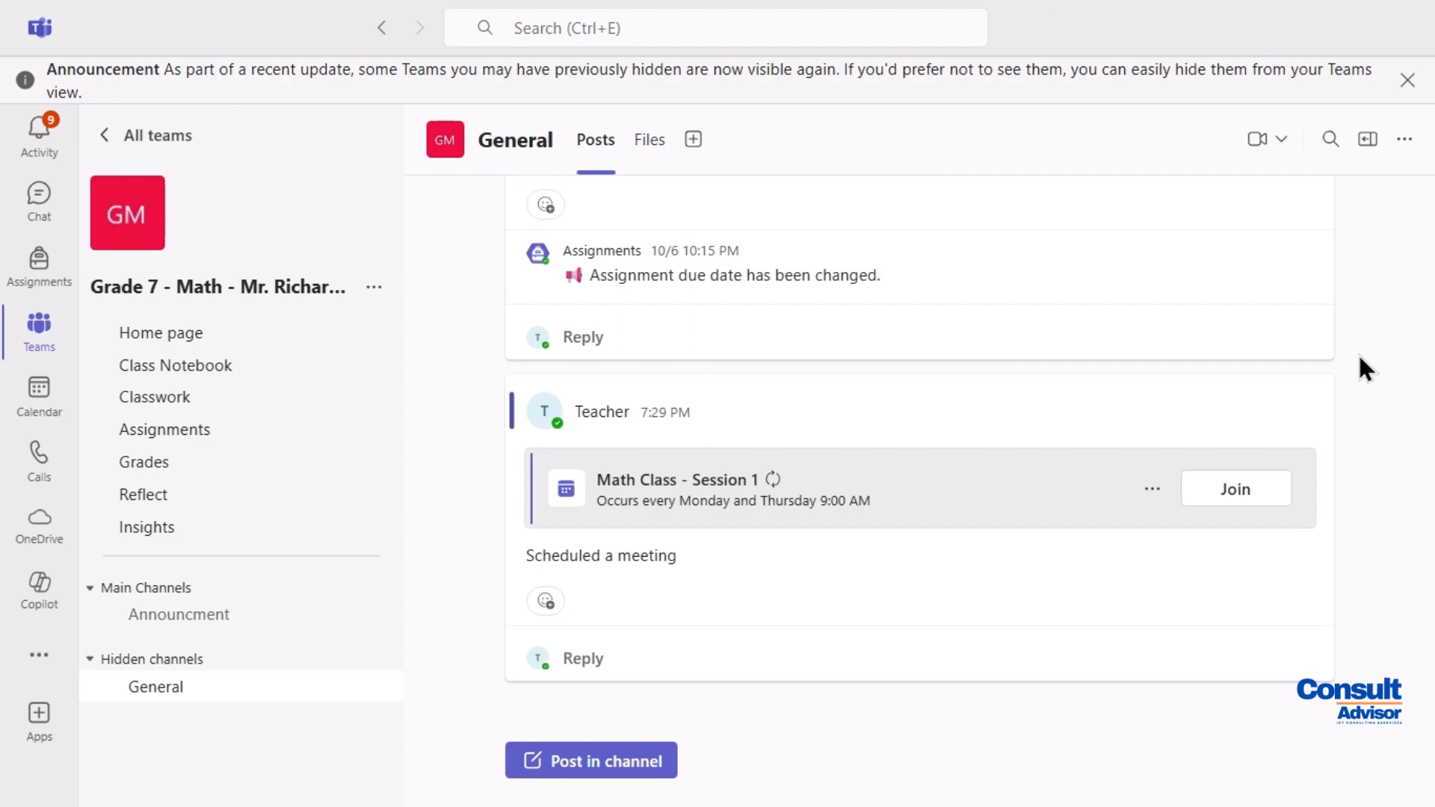
- Check the calendar for the class sessions in the weeks of November 3–7 and 10–14, 2025, and open the Monday, November 10 session's details
left_click(43, 418)
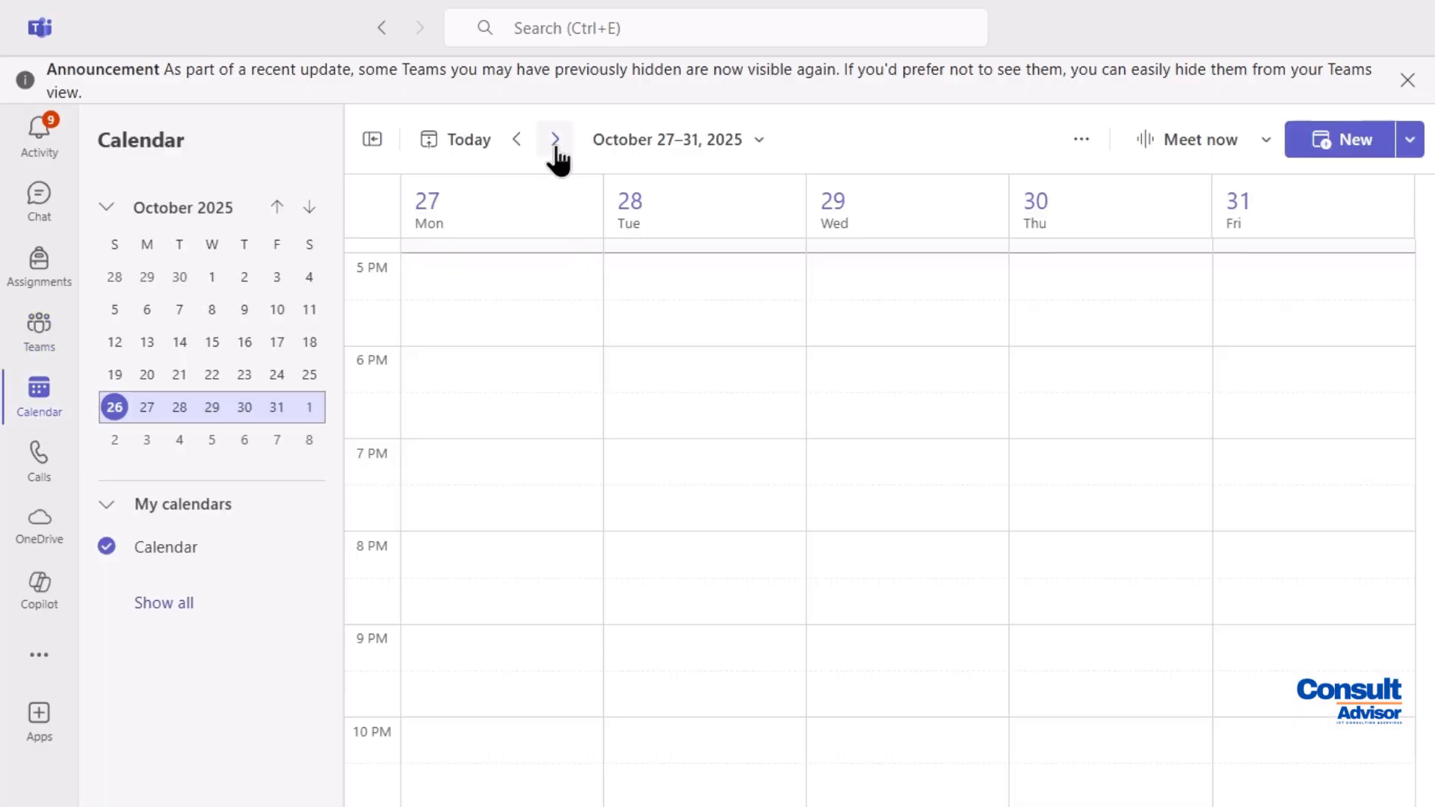
left_click(555, 142)
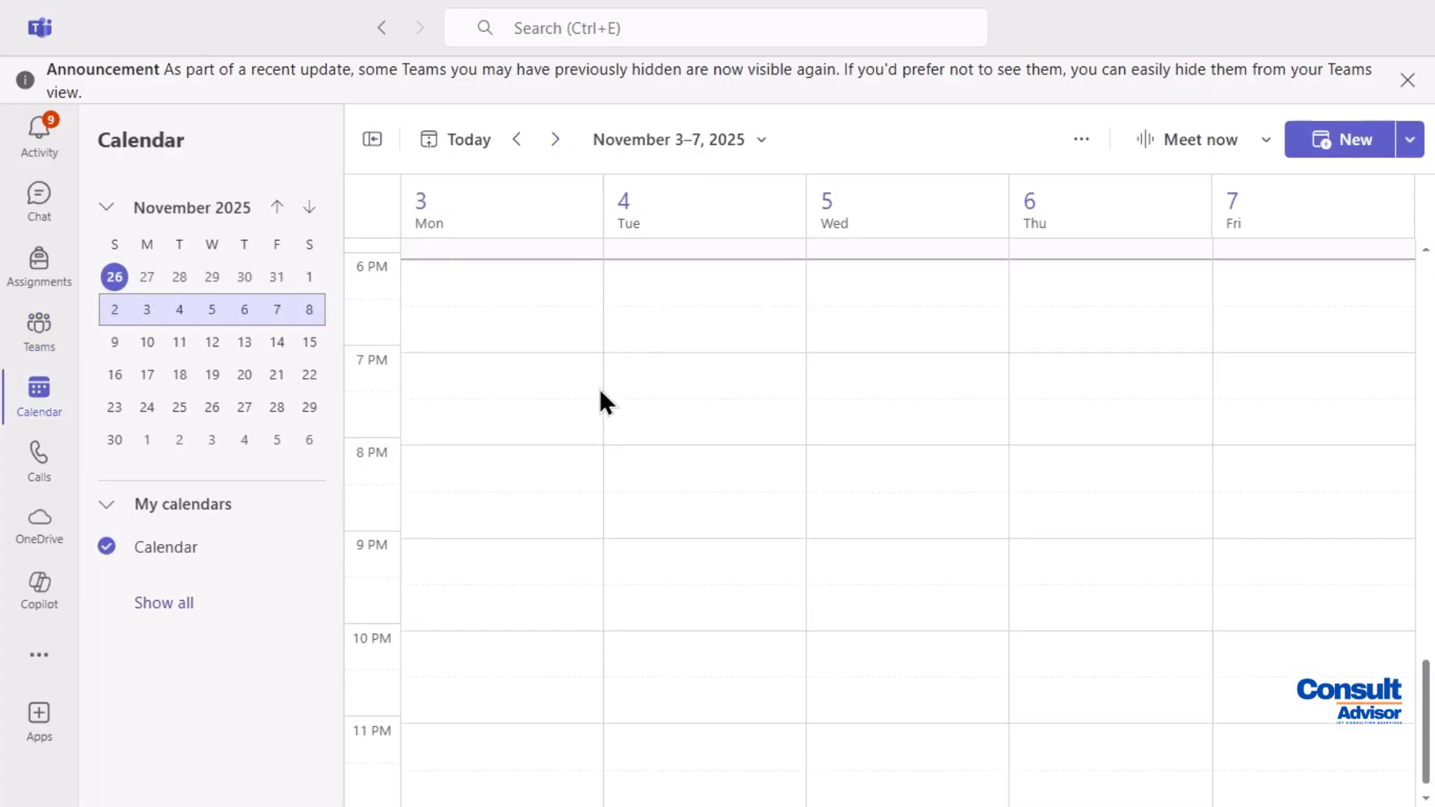
scroll(600, 391, "up", 15)
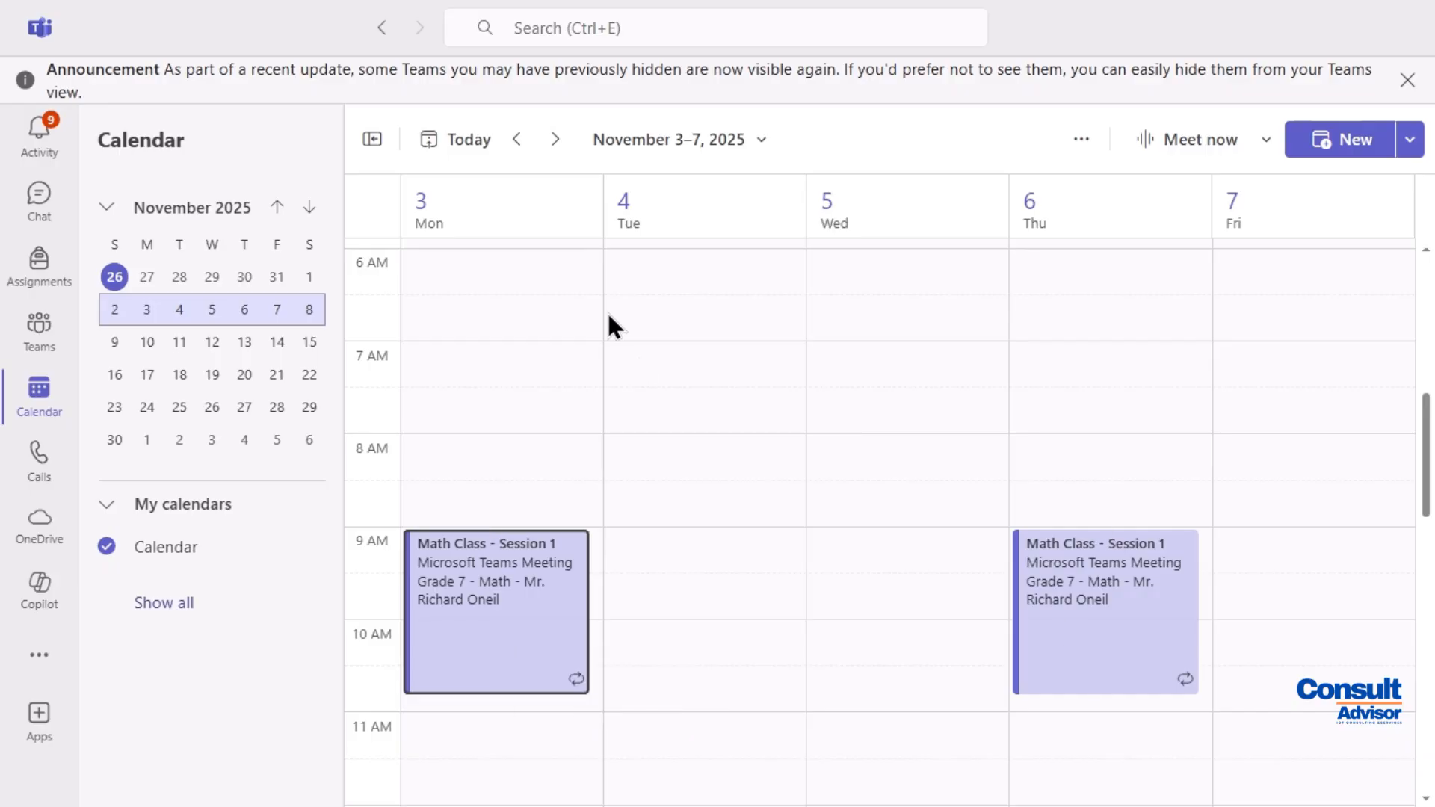
left_click(556, 142)
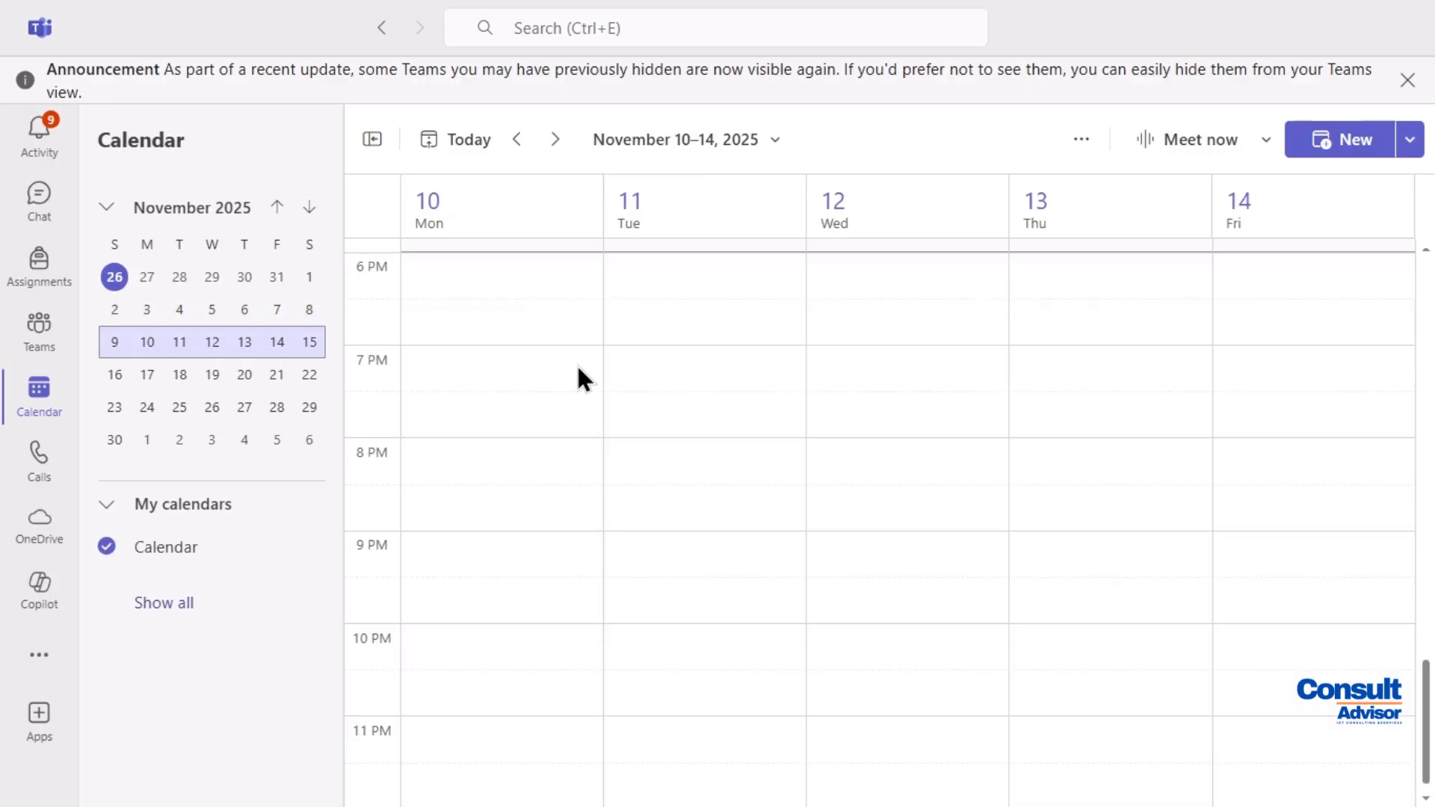
scroll(576, 374, "up", 10)
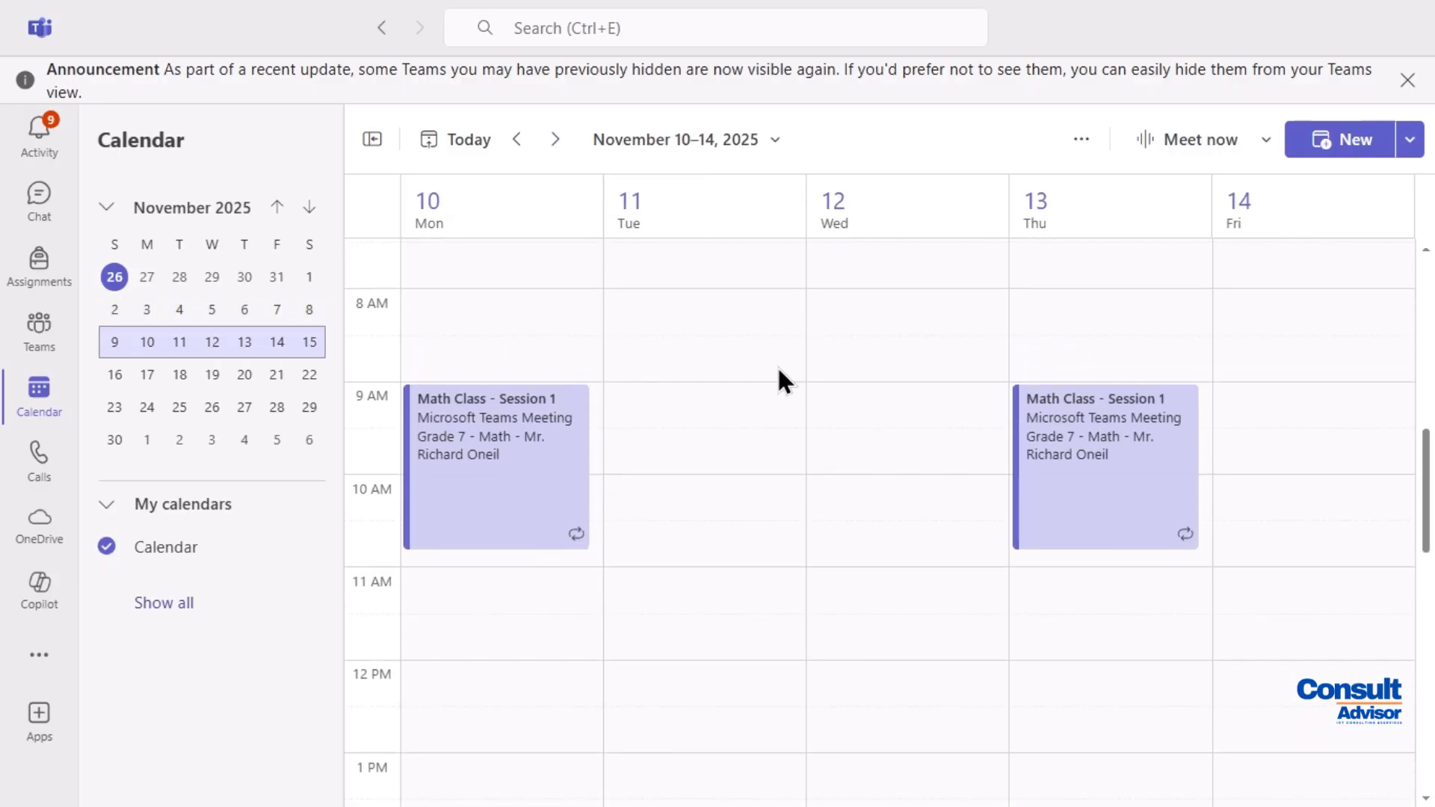
left_click(458, 422)
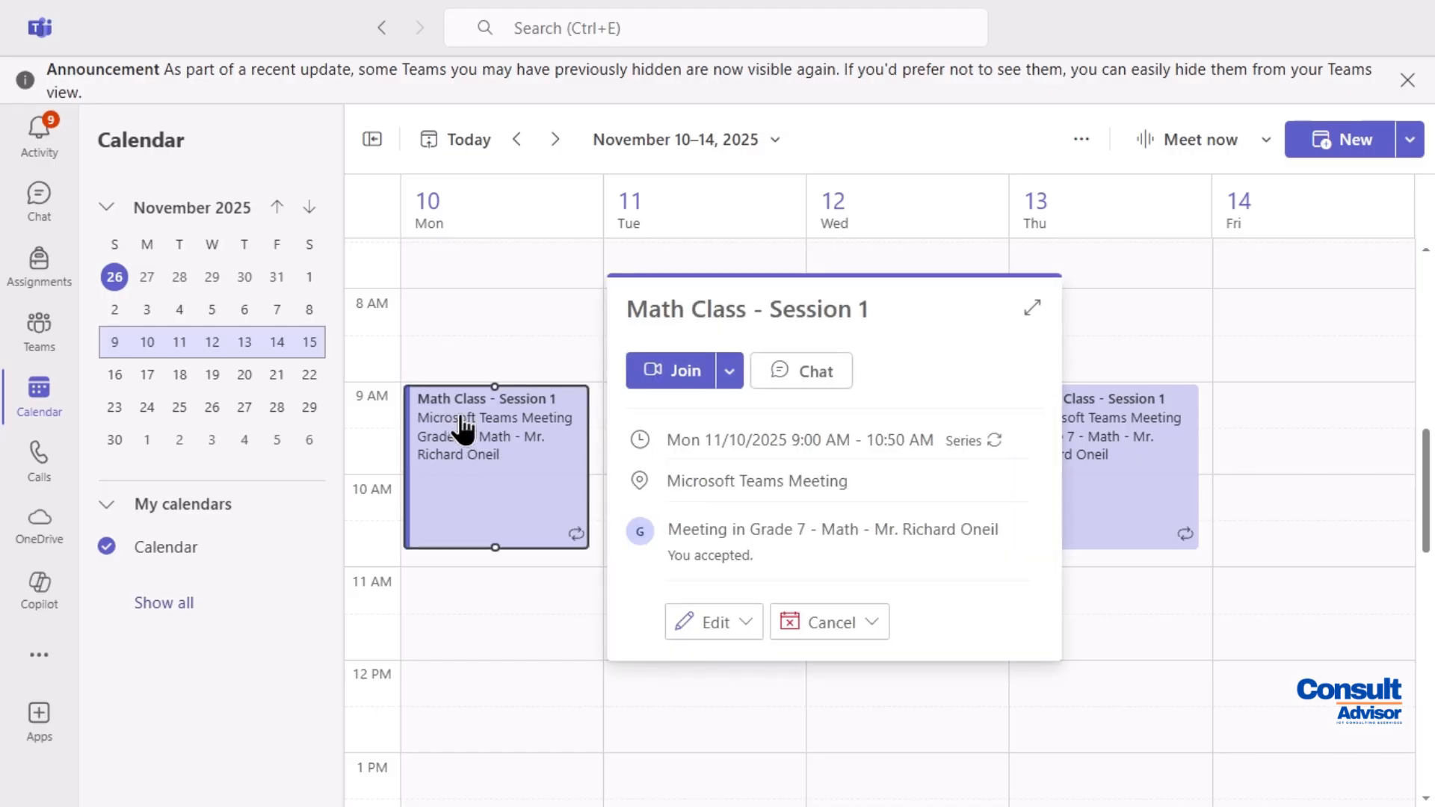
- Edit all events in the series, shorten the meeting title to "Math Class", and send the update
left_click(746, 624)
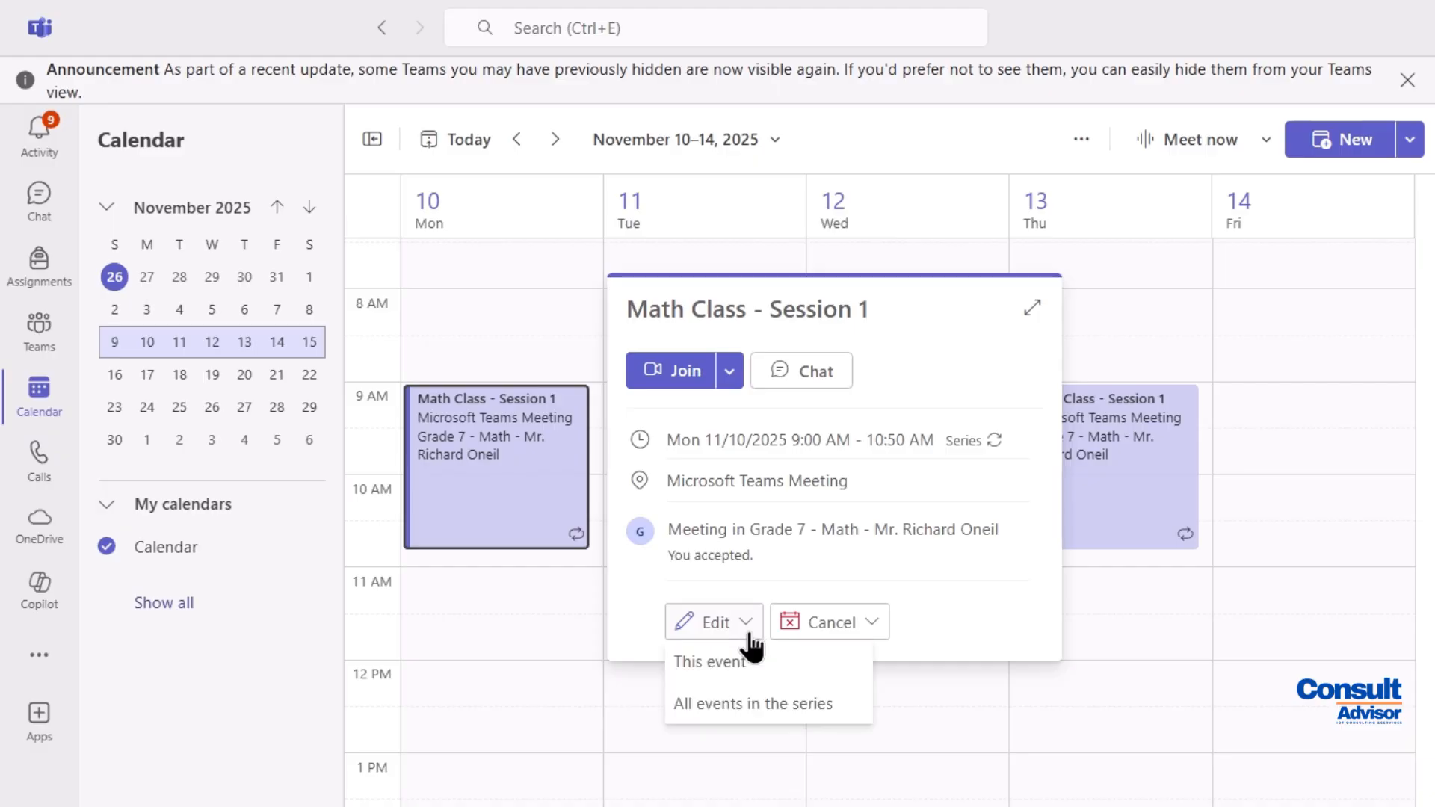
left_click(749, 717)
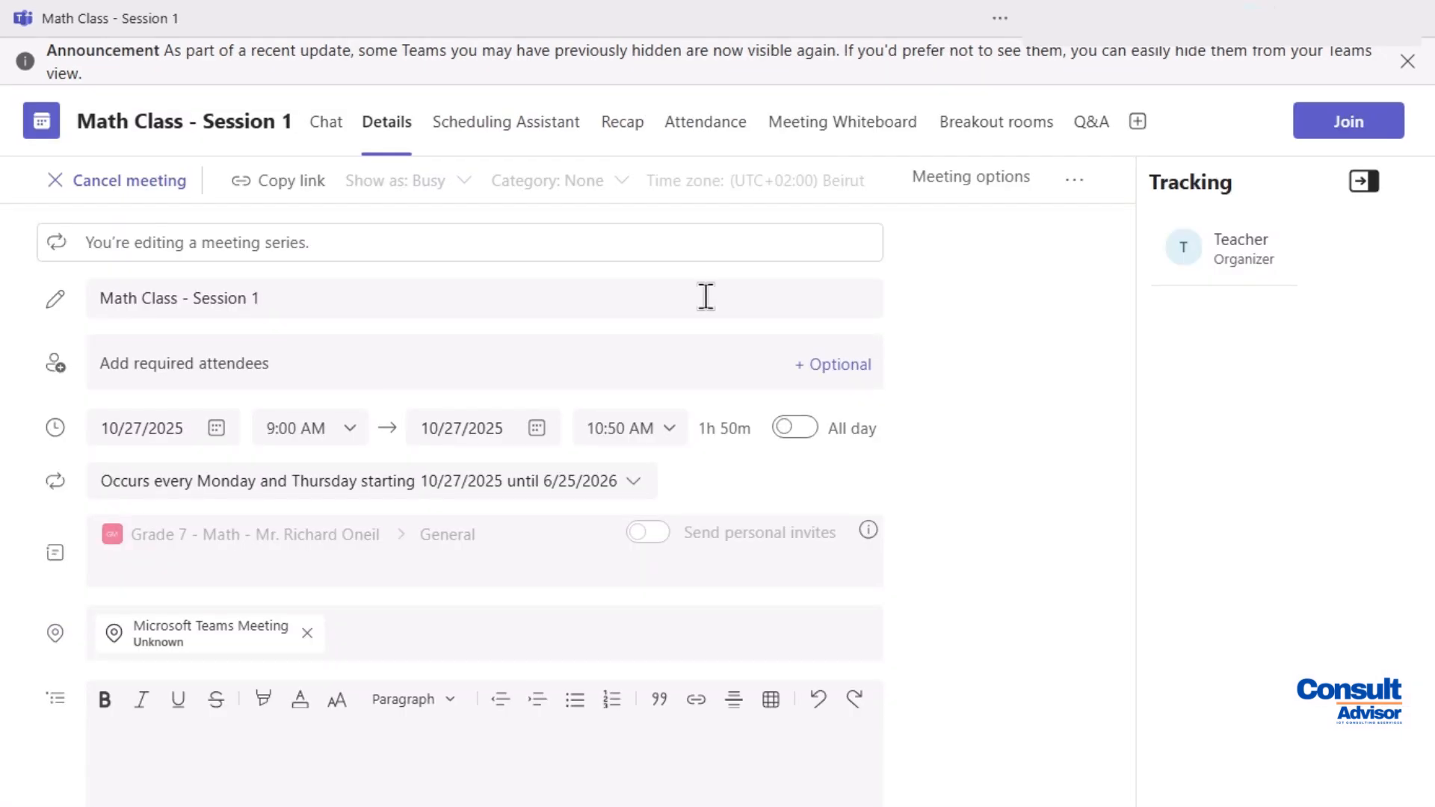
left_click(464, 285)
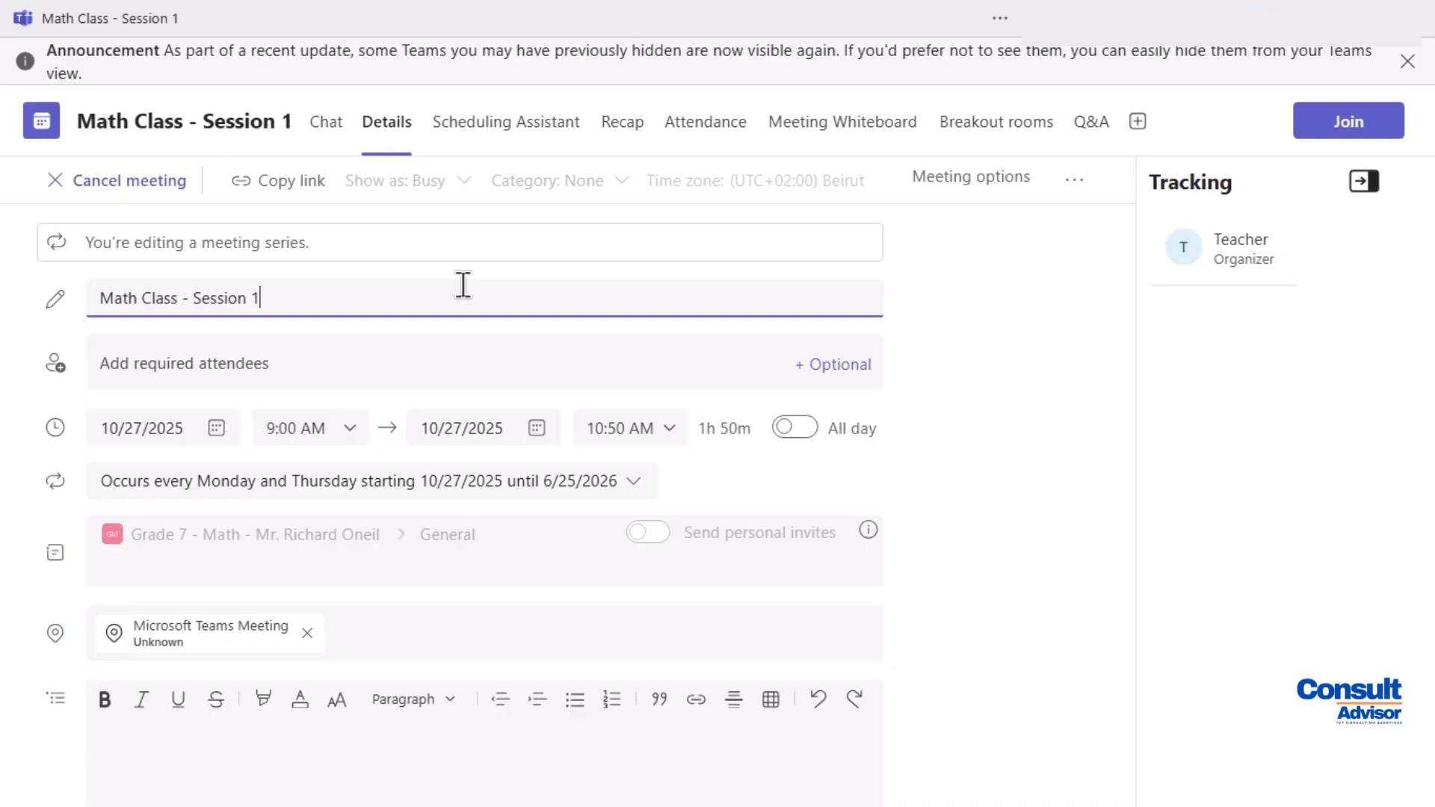
key("BackSpace")
key("BackSpace")
key("BackSpace")
key("BackSpace")
key("BackSpace")
key("BackSpace")
key("BackSpace")
key("BackSpace")
key("BackSpace")
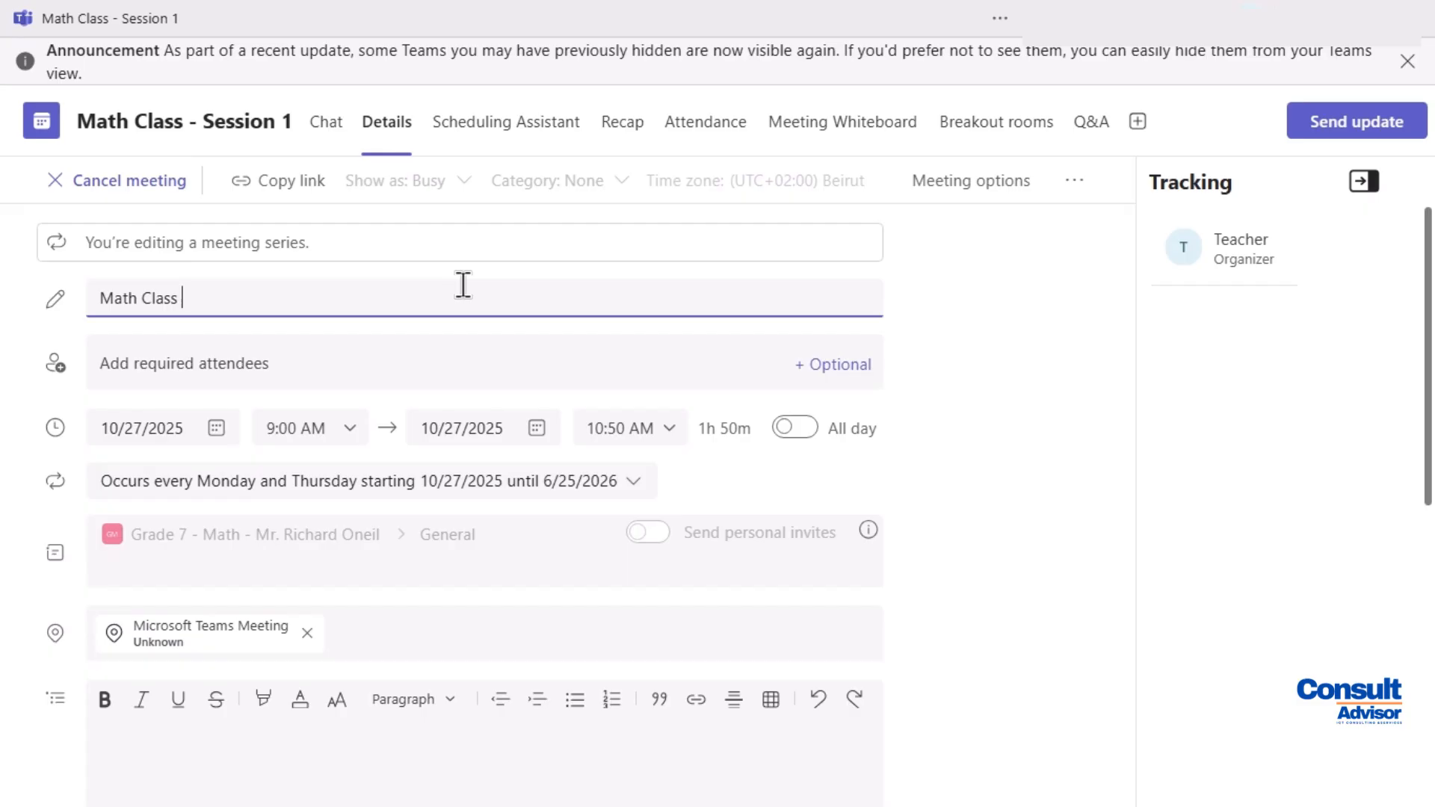
left_click(1367, 122)
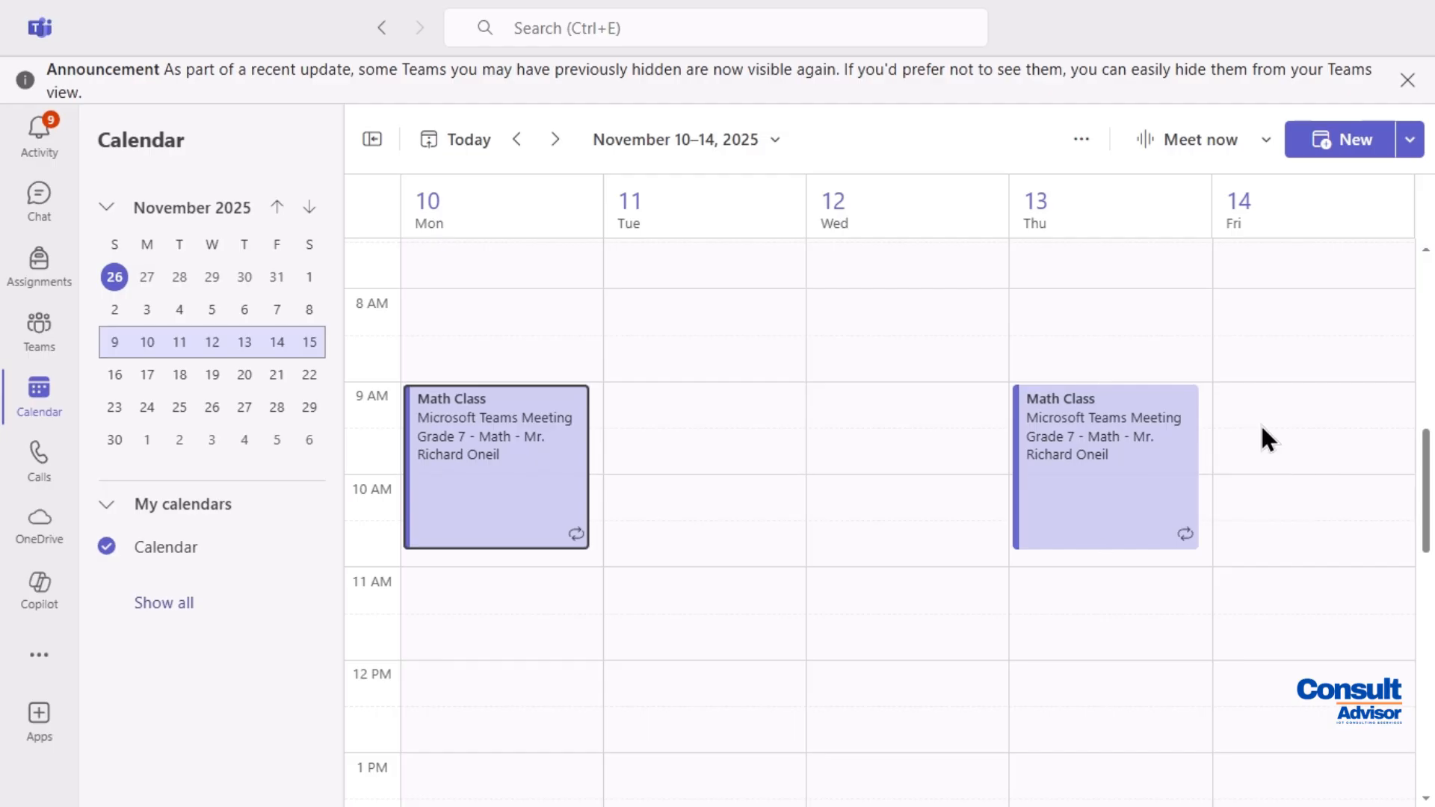
- Cancel all events in the Math Class series from the Monday, November 10 session, without a cancellation note
left_click(512, 411)
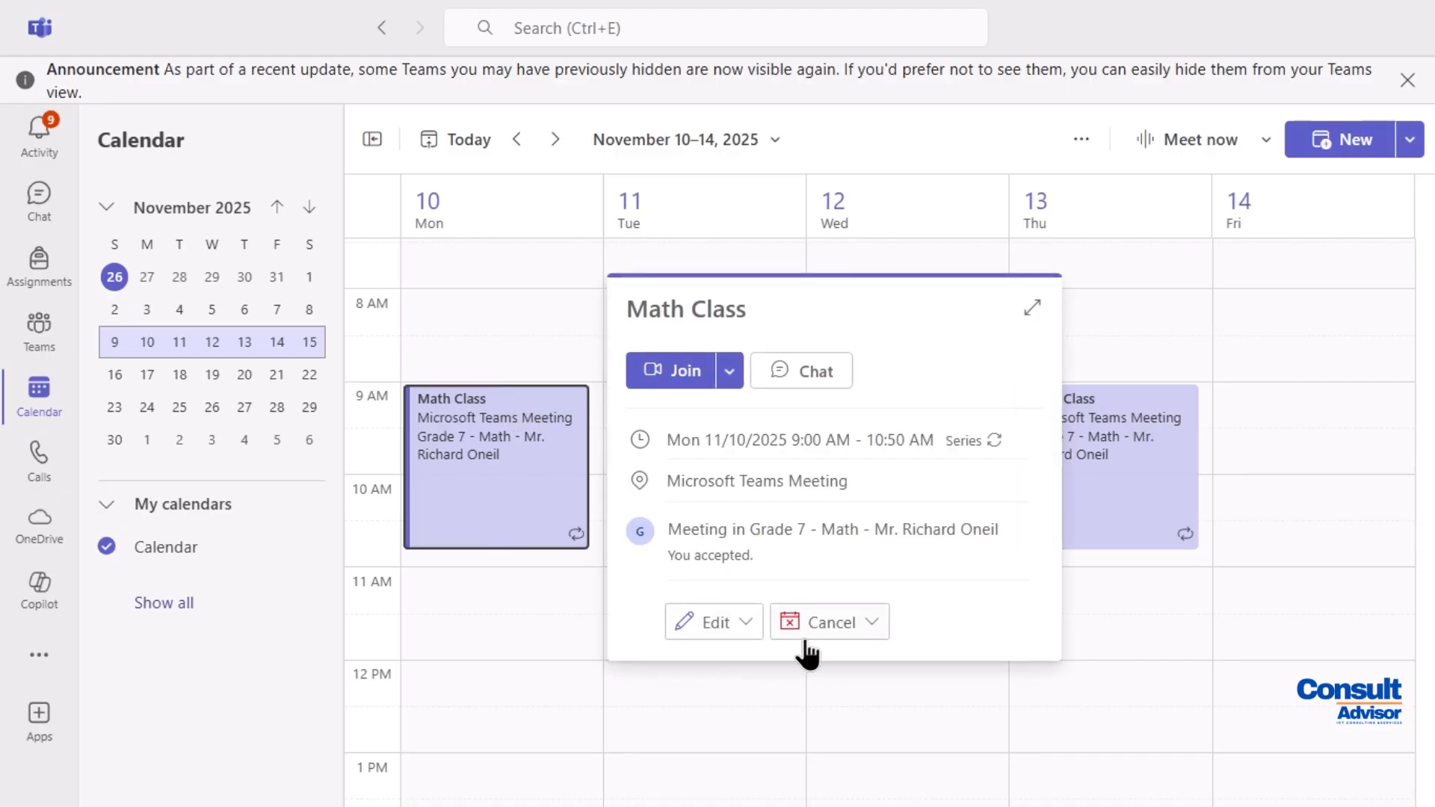
left_click(867, 628)
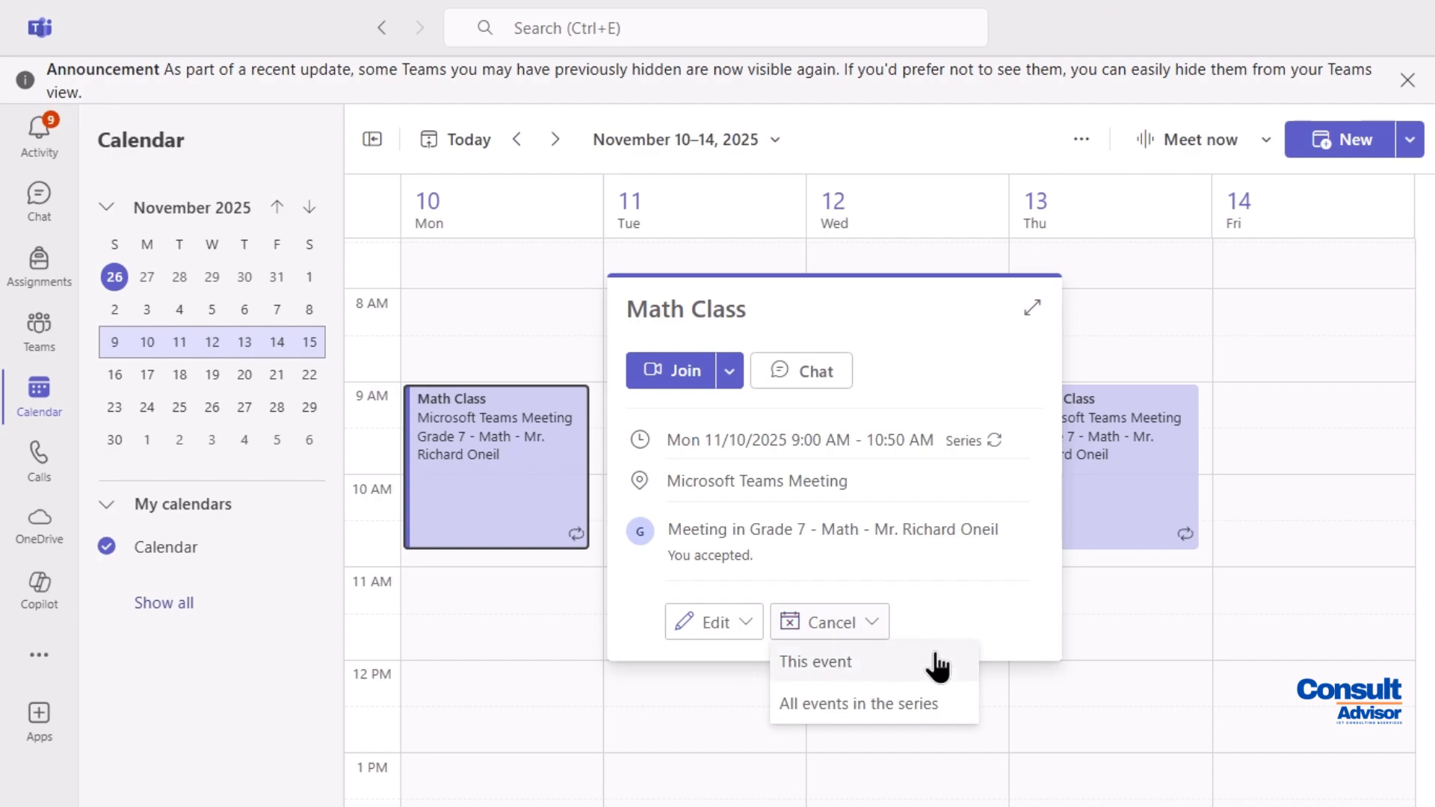
left_click(848, 706)
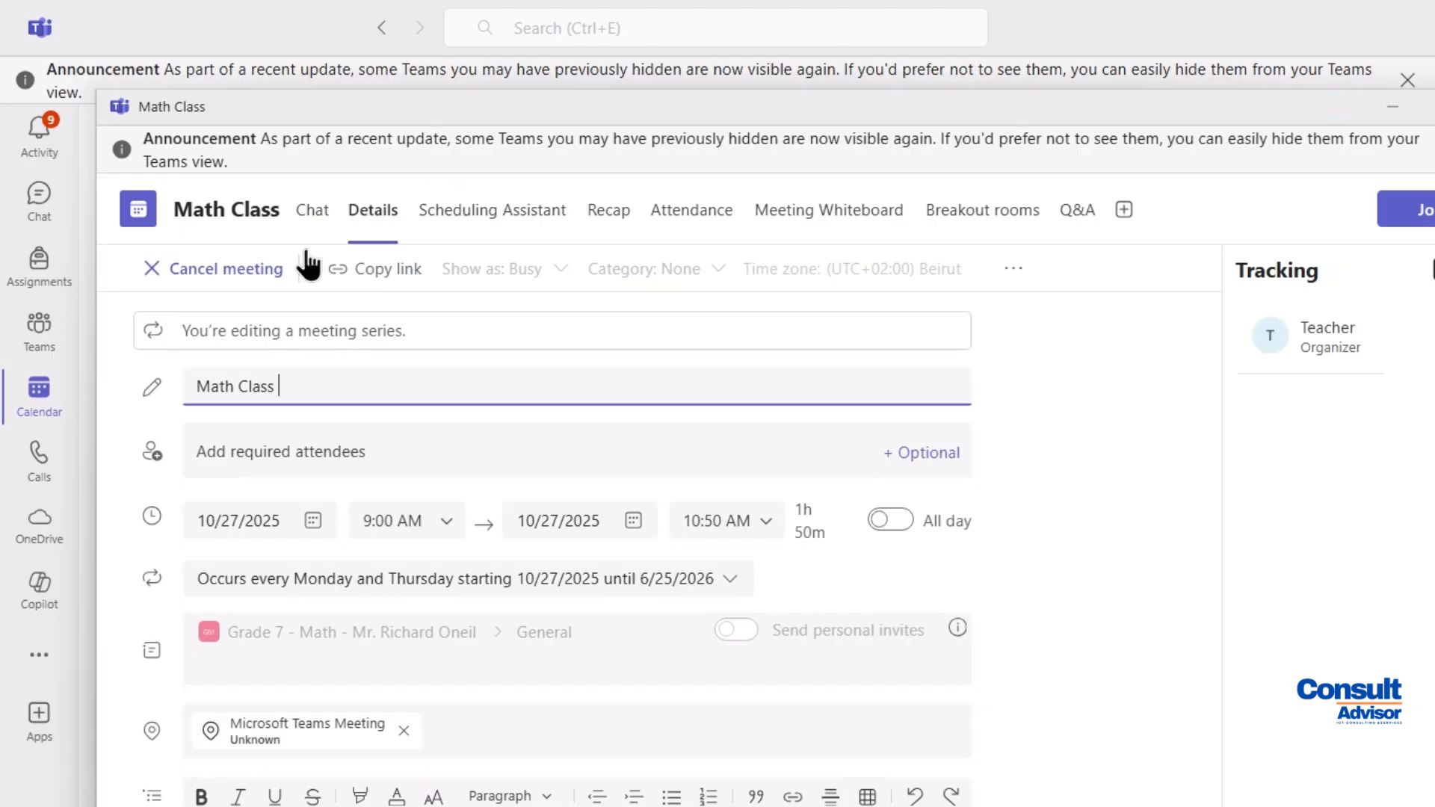
left_click(202, 271)
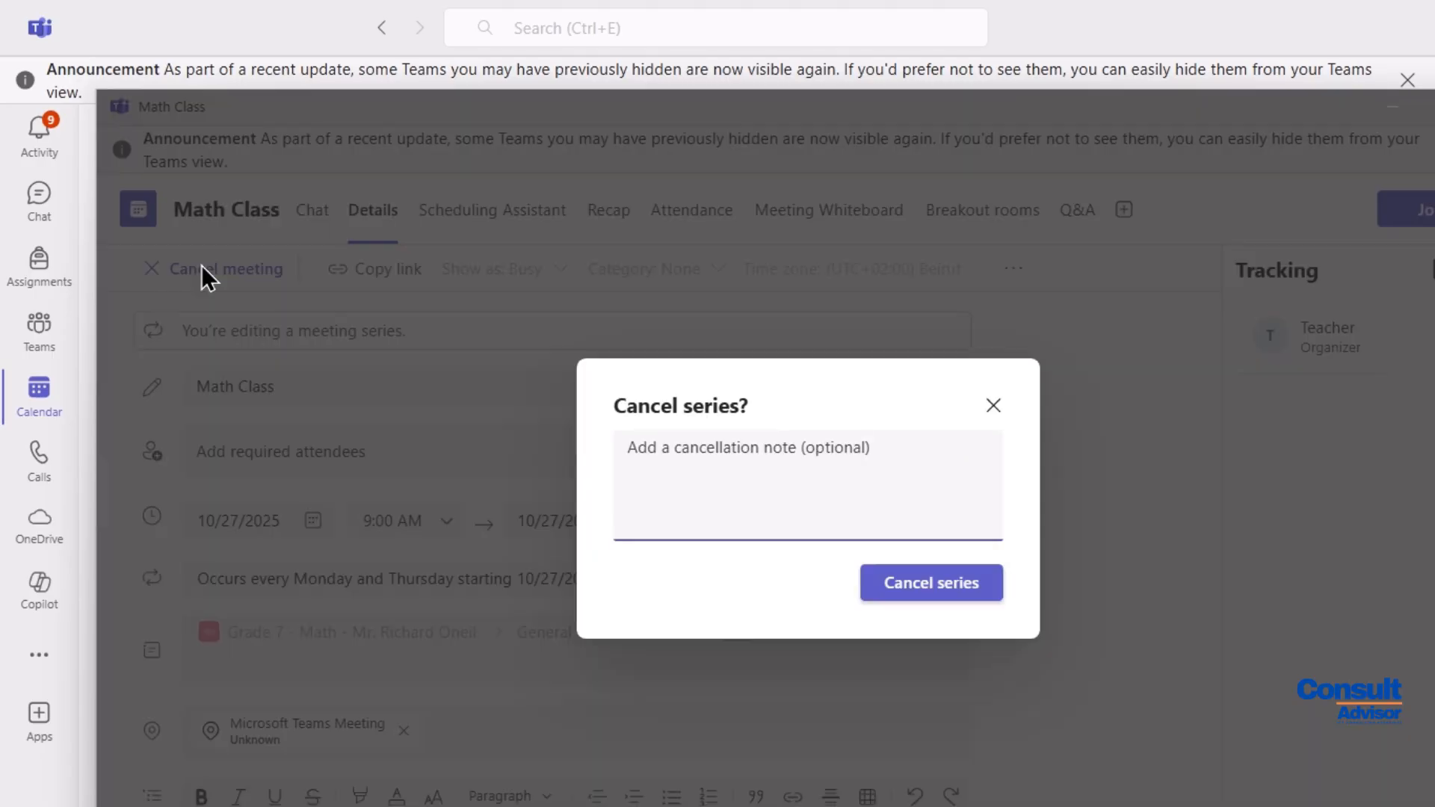
left_click(922, 598)
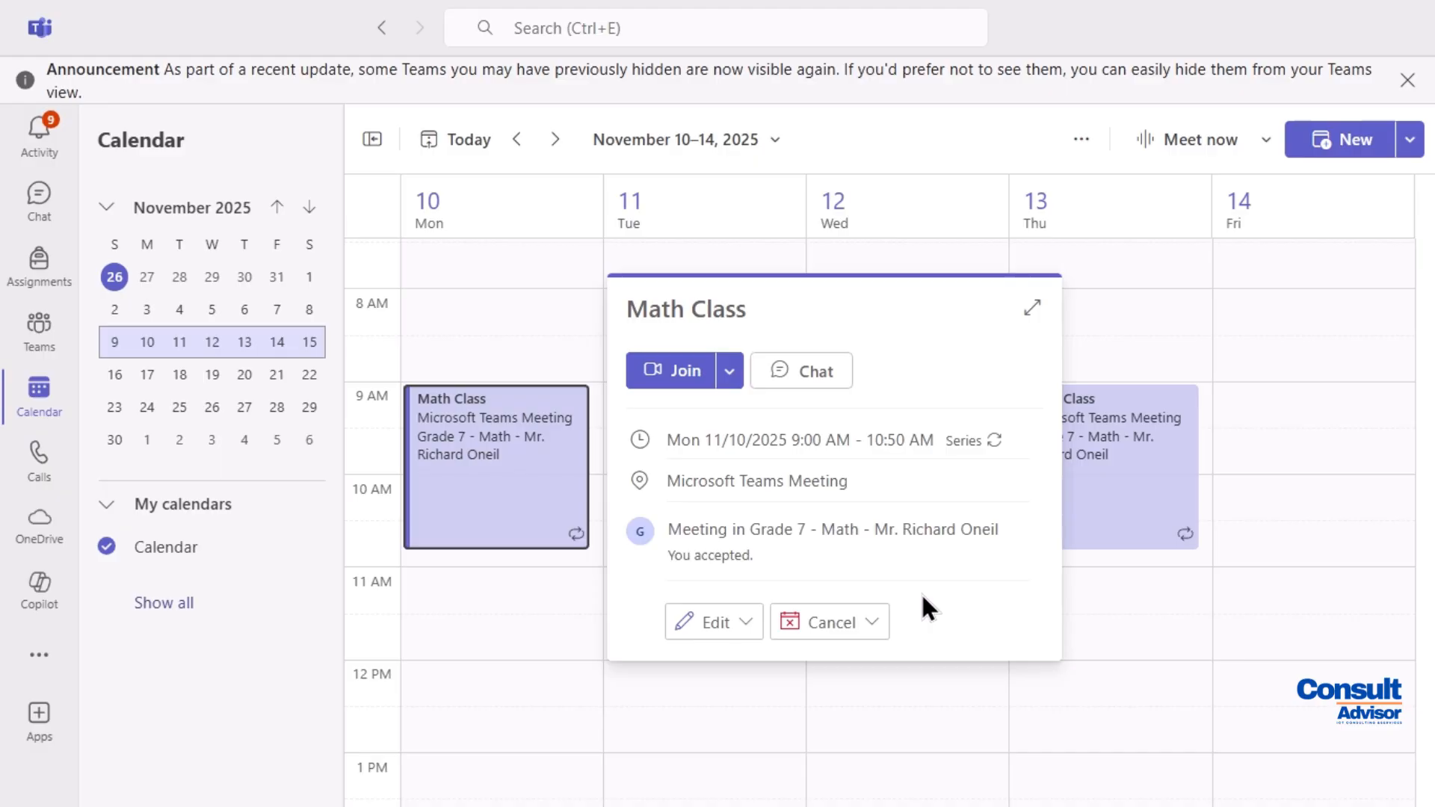
left_click(761, 691)
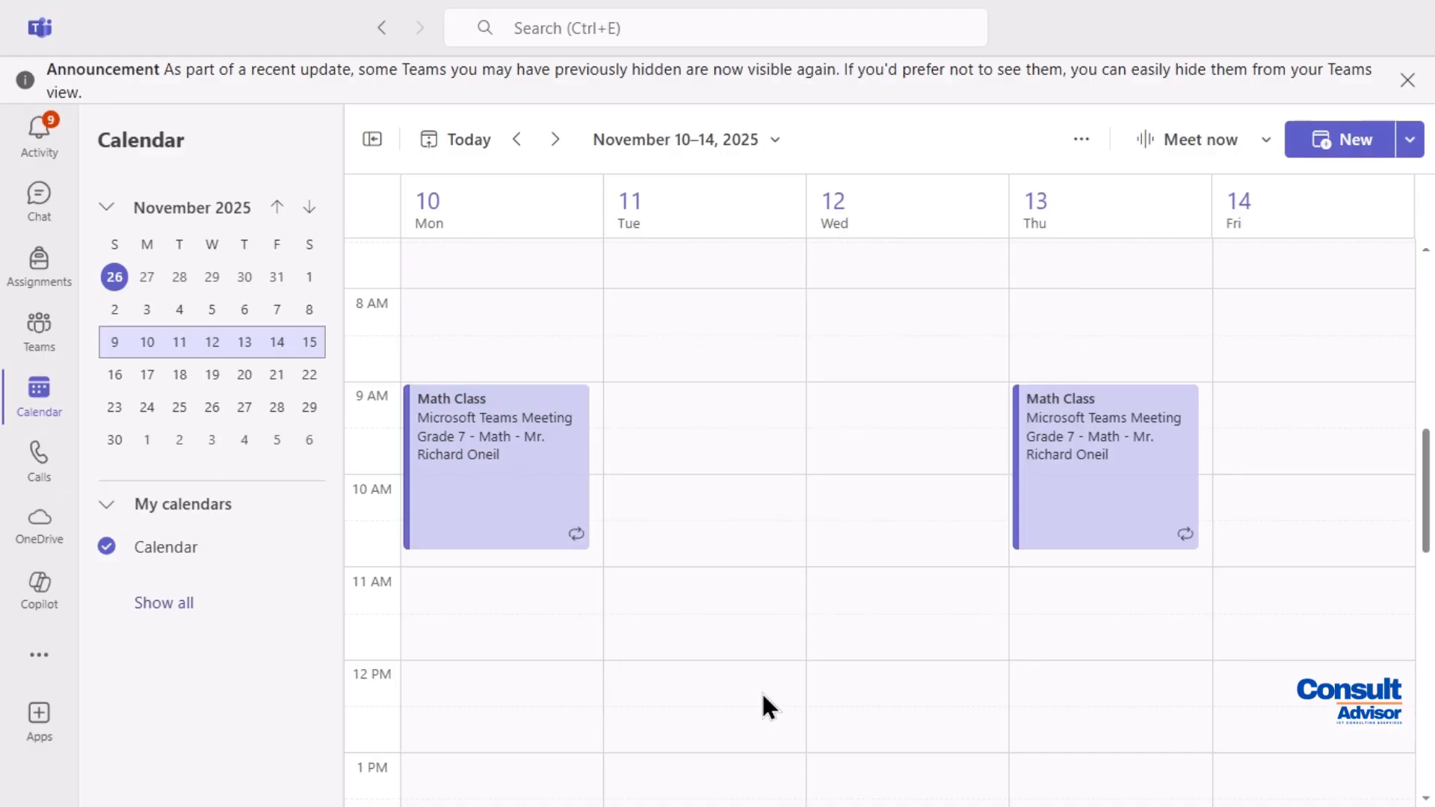